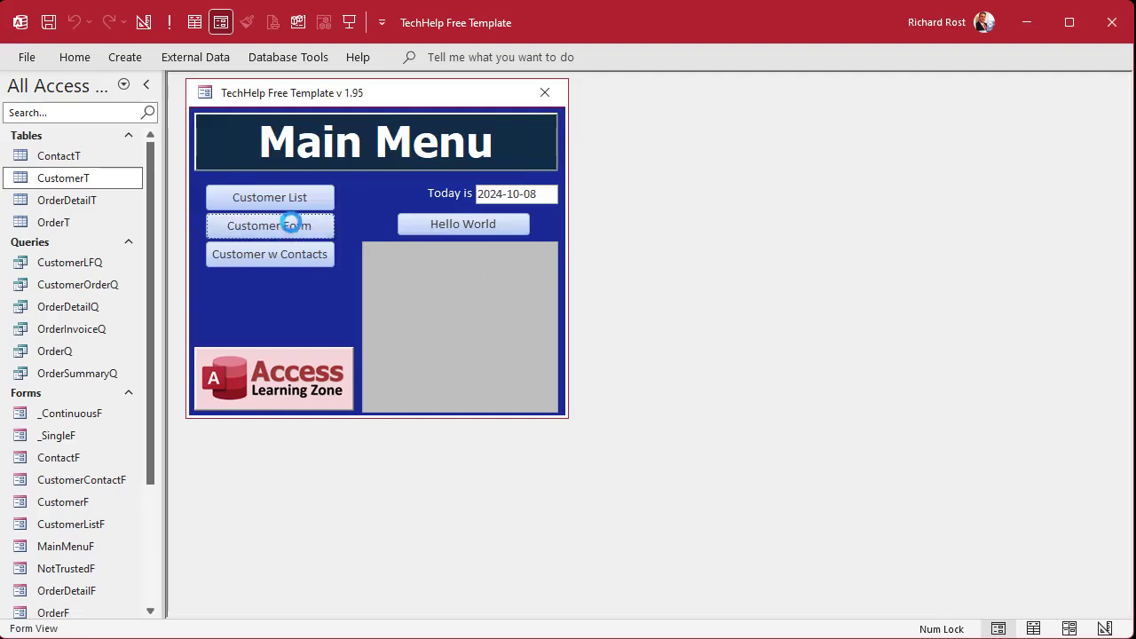
- Open the Customers form from the main menu, showing the first of 33 customer records
{"action": "left_click", "coordinate": [291, 223]}
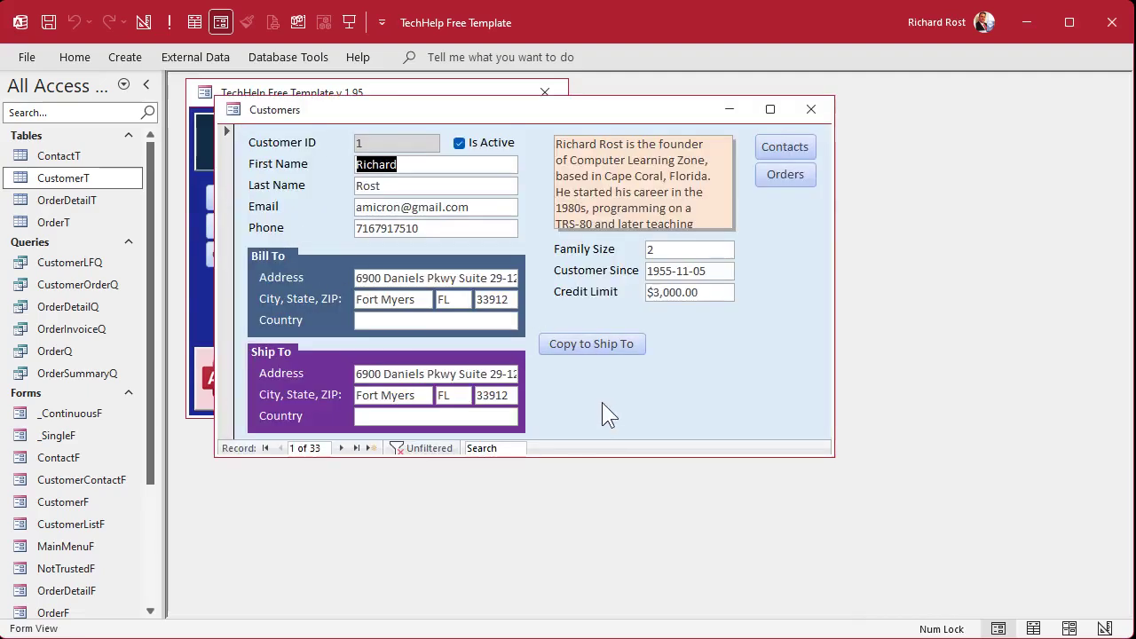
- Turn on 'Always use event procedures' under Object Designers in Access Options
{"action": "left_click", "coordinate": [27, 62]}
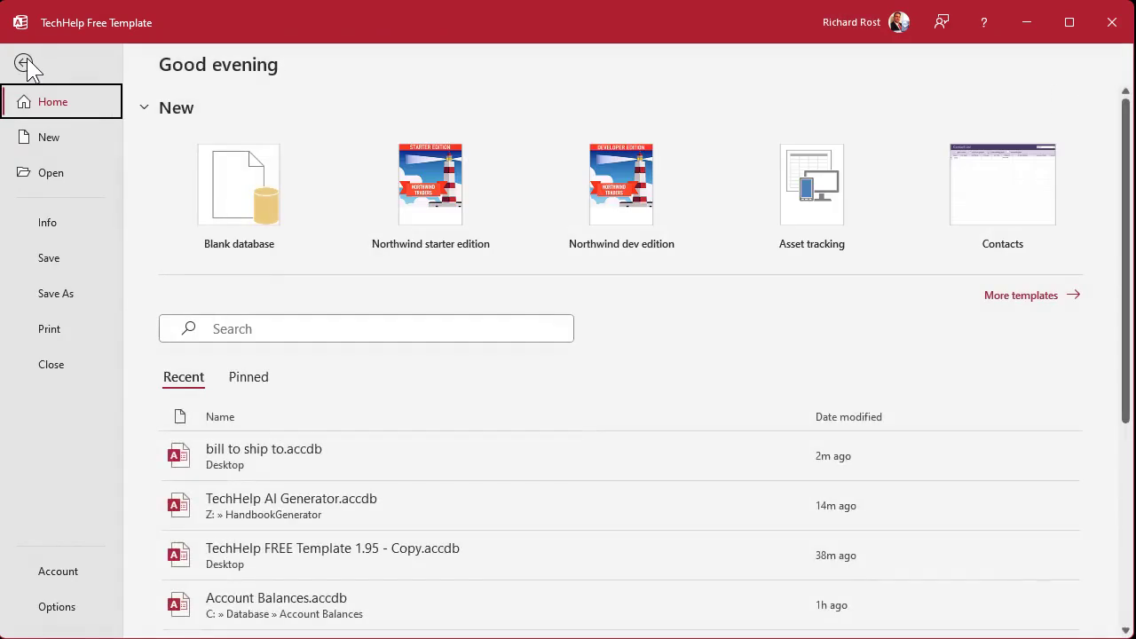
{"action": "left_click", "coordinate": [58, 608]}
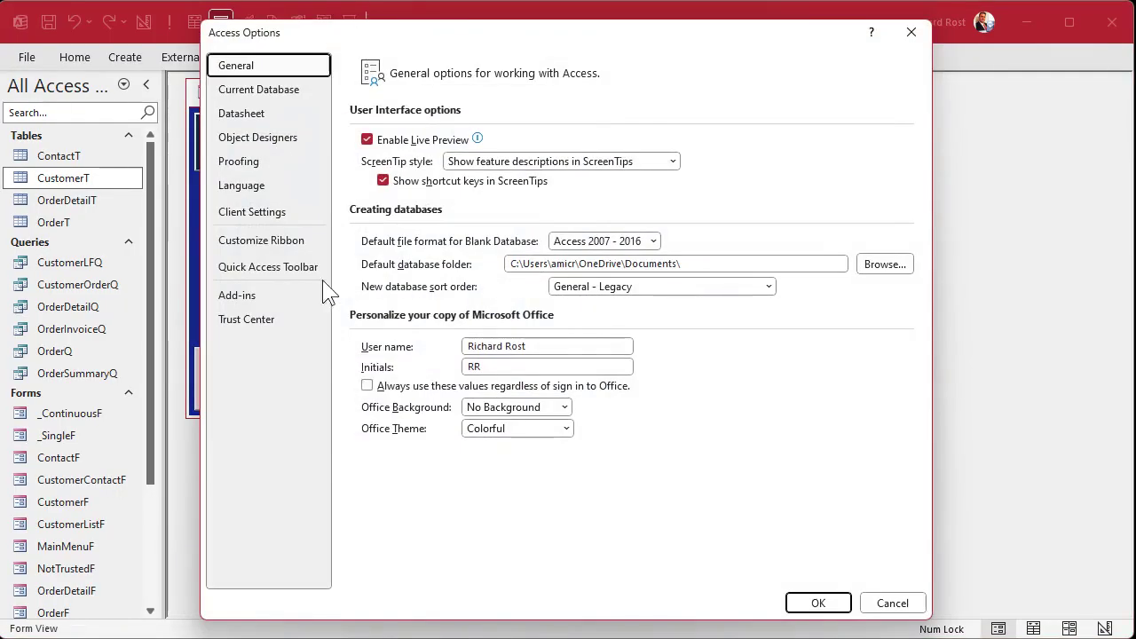
{"action": "left_click", "coordinate": [292, 149]}
{"action": "scroll", "coordinate": [455, 424], "scroll_direction": "down", "scroll_amount": 5}
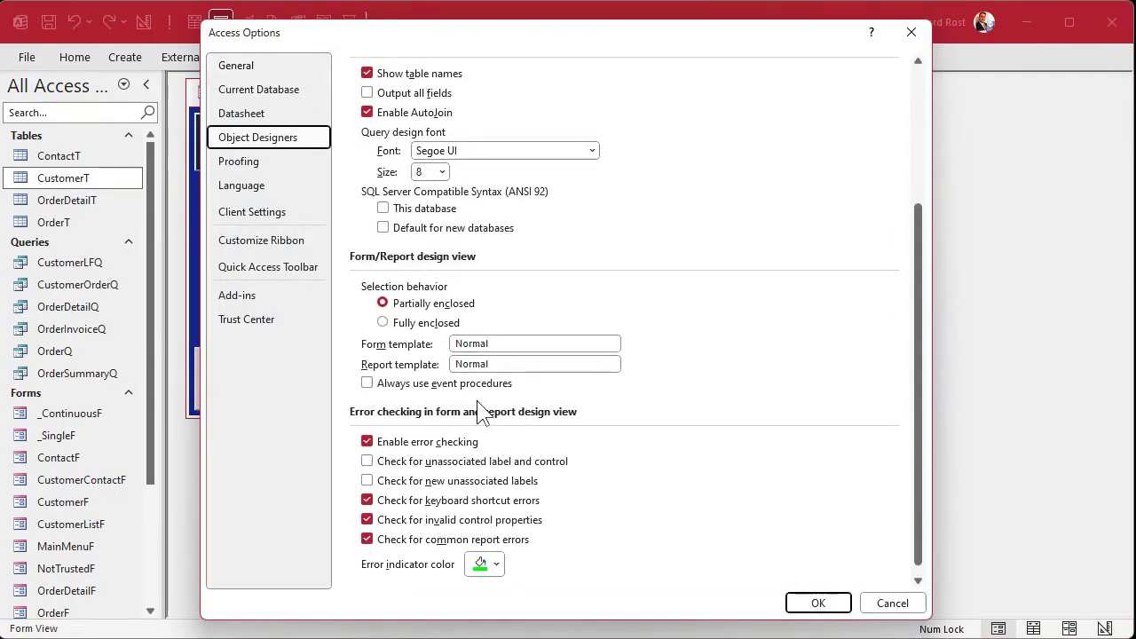
{"action": "left_click", "coordinate": [396, 387]}
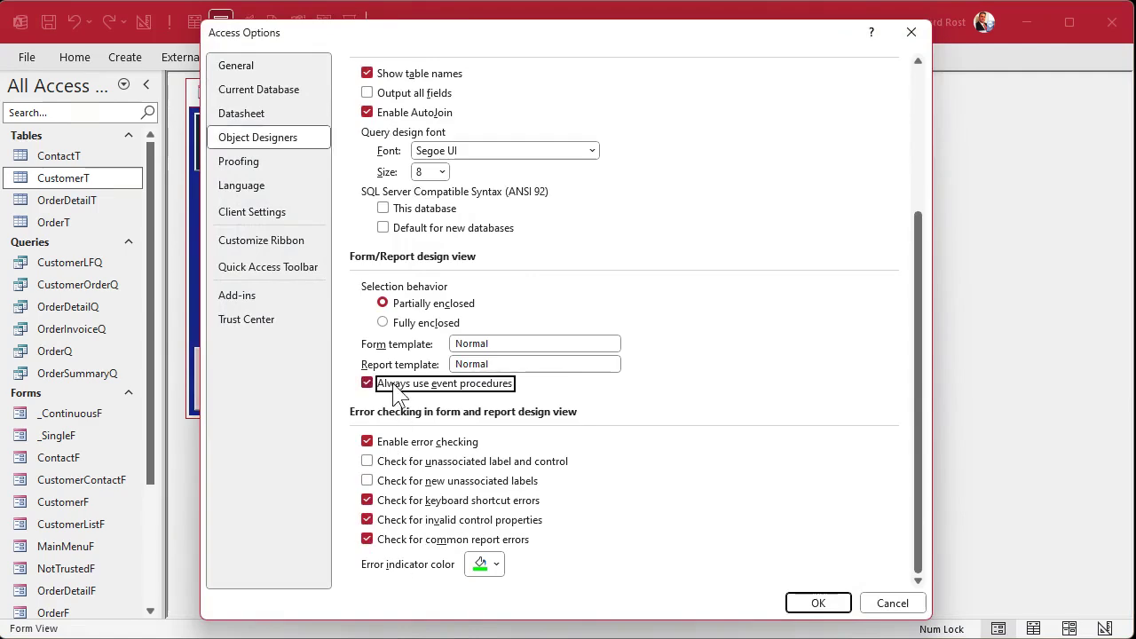
{"action": "left_click", "coordinate": [817, 603]}
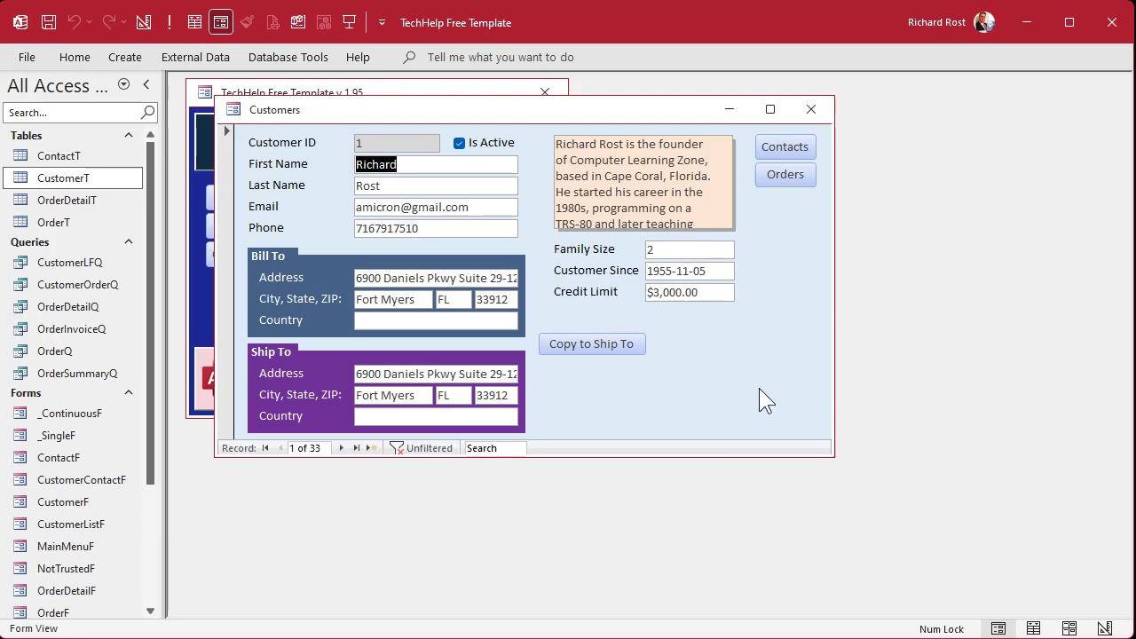
- Select the AutoExec macro, then bring up the Customers form's view options menu
{"action": "scroll", "coordinate": [149, 522], "scroll_direction": "down", "scroll_amount": 3}
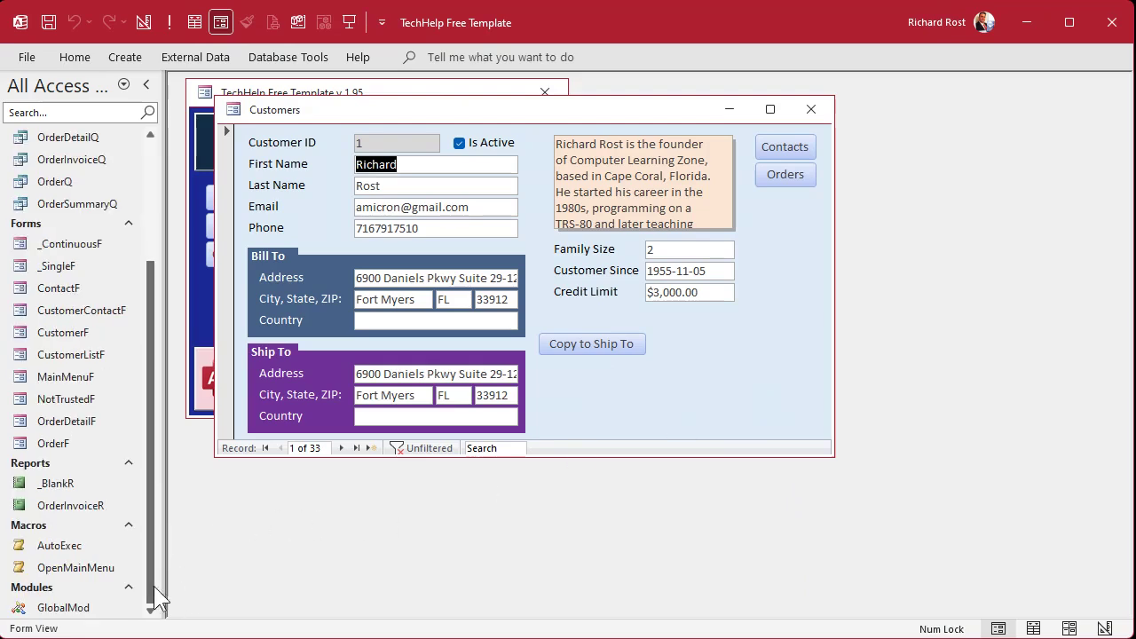
{"action": "left_click", "coordinate": [58, 550]}
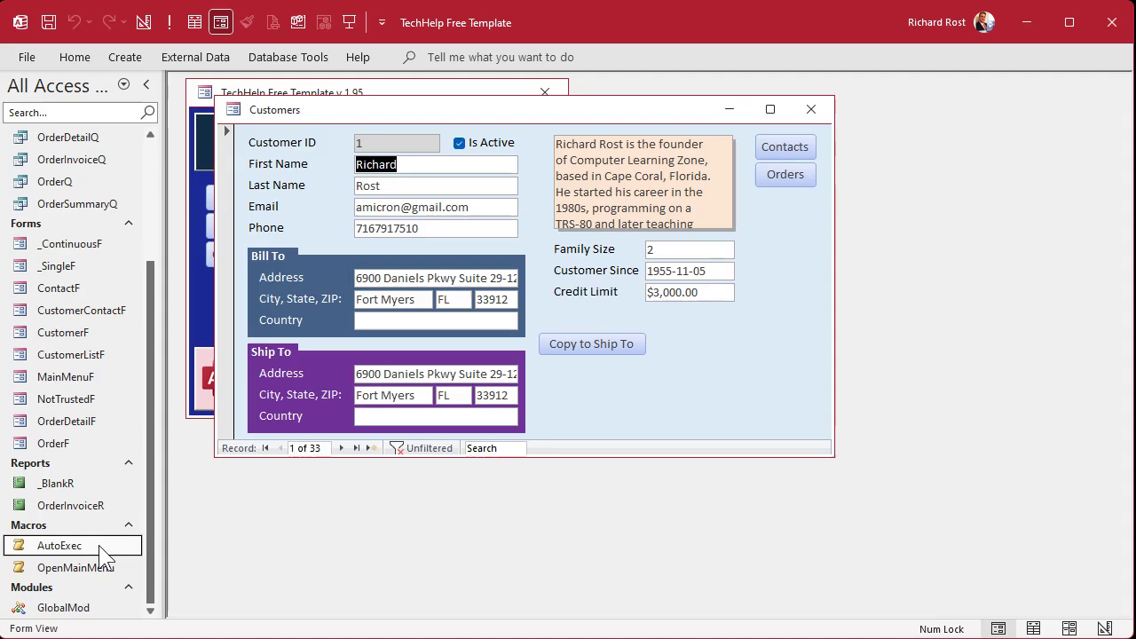
{"action": "left_click", "coordinate": [99, 547]}
{"action": "right_click", "coordinate": [629, 391]}
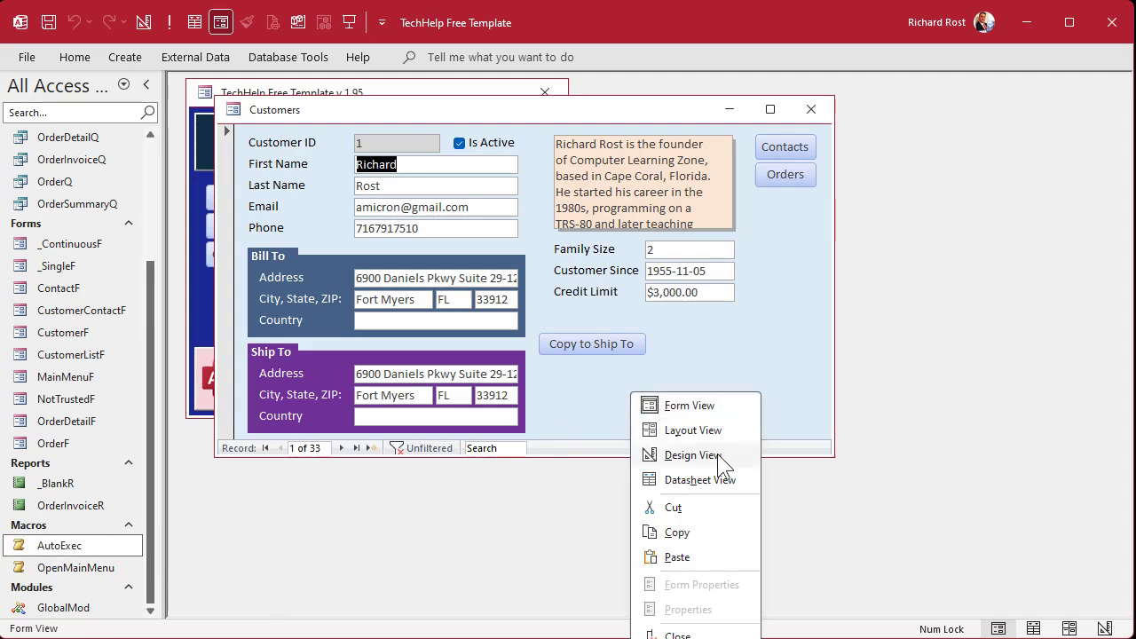
- In Design View, swap the Copy to Ship To button's On Click embedded macro for an [Event Procedure]
{"action": "left_click", "coordinate": [715, 454]}
{"action": "left_click_drag", "start_coordinate": [743, 456], "coordinate": [748, 538]}
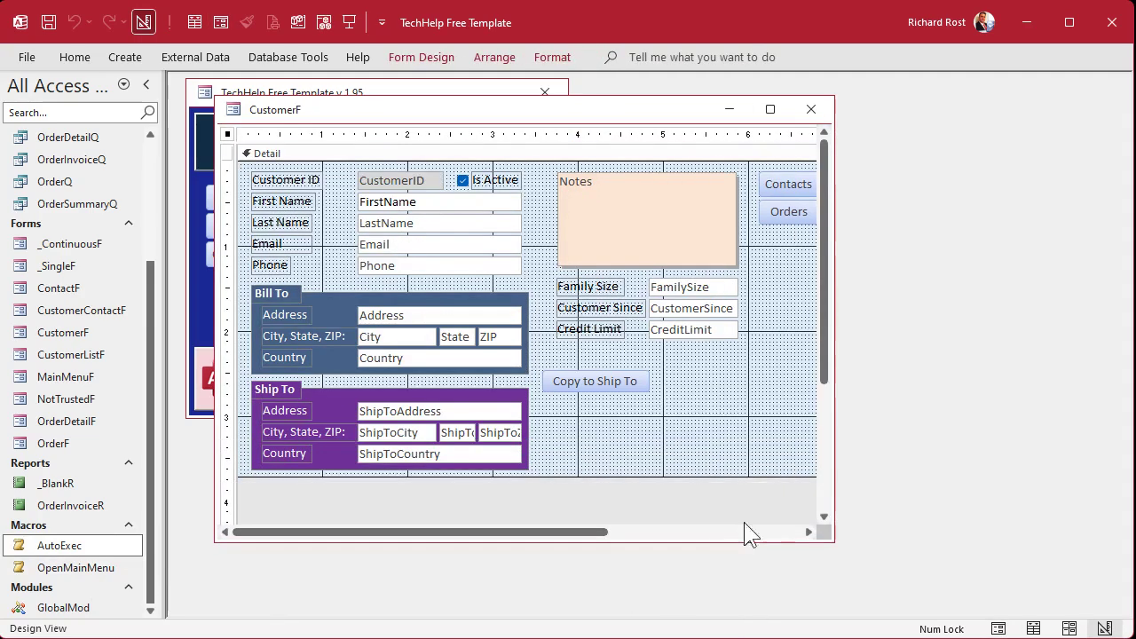
{"action": "double_click", "coordinate": [590, 382]}
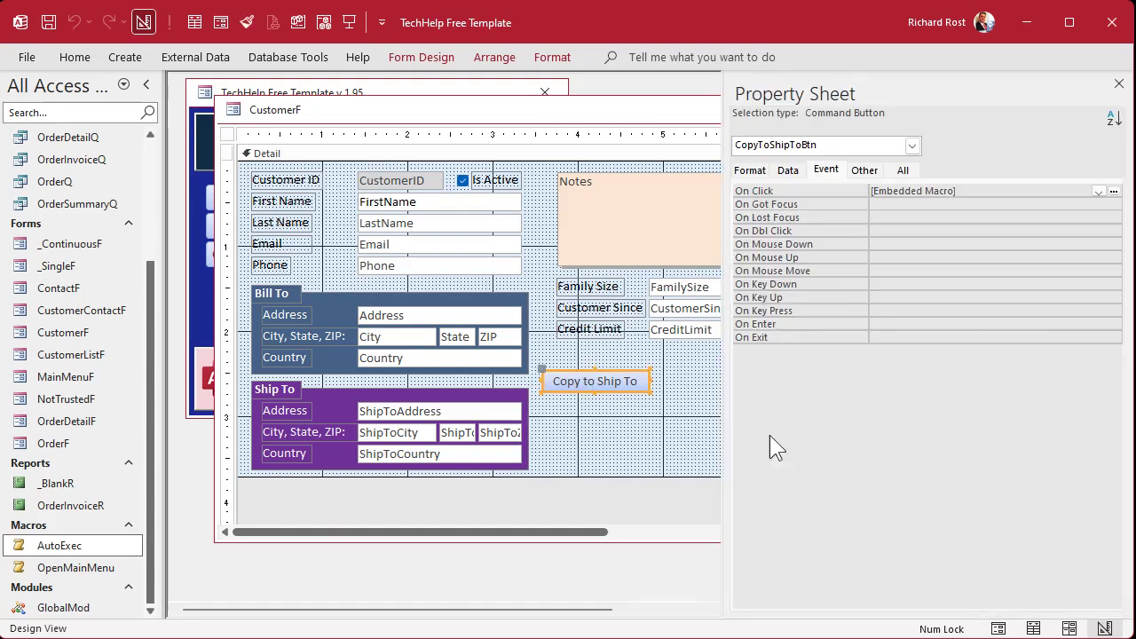
{"action": "left_click", "coordinate": [944, 189]}
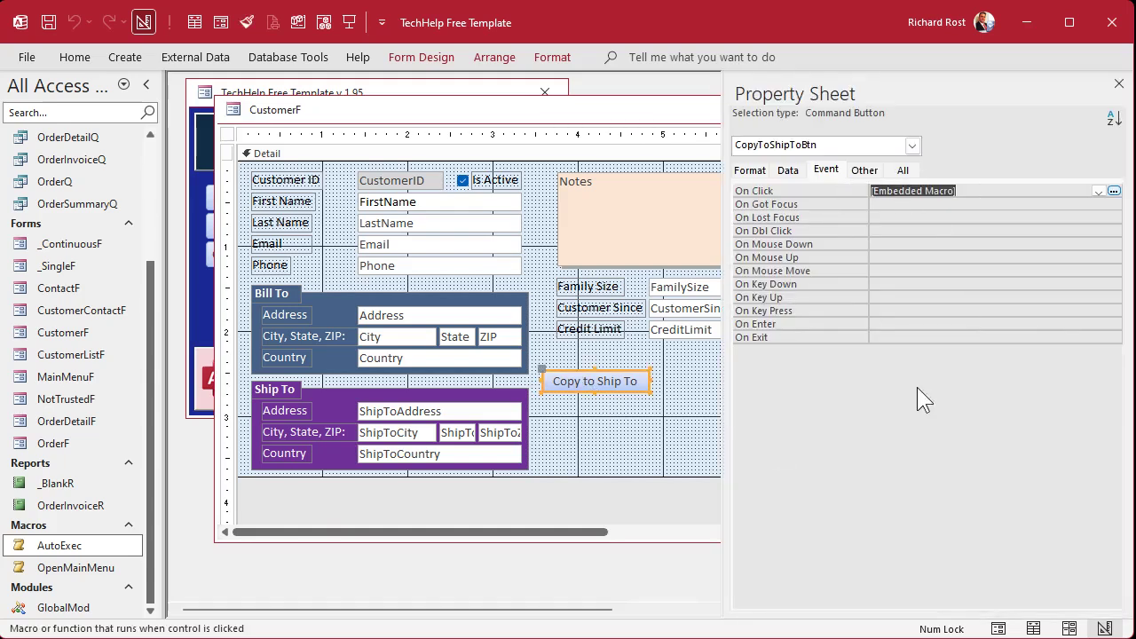
{"action": "key", "text": "Delete"}
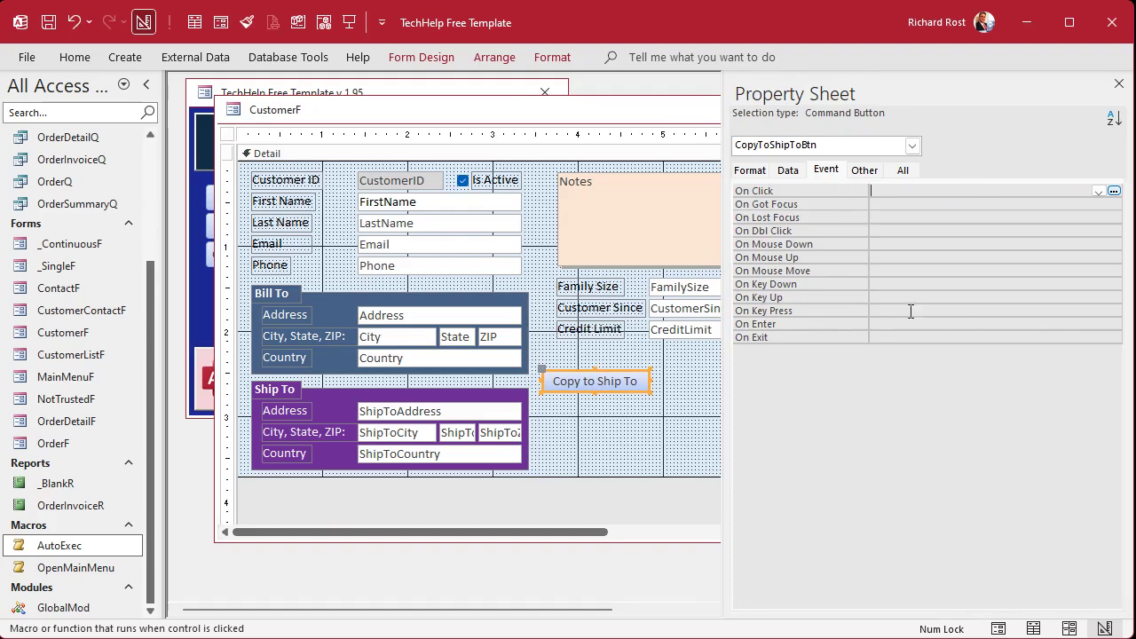
{"action": "left_click", "coordinate": [909, 204]}
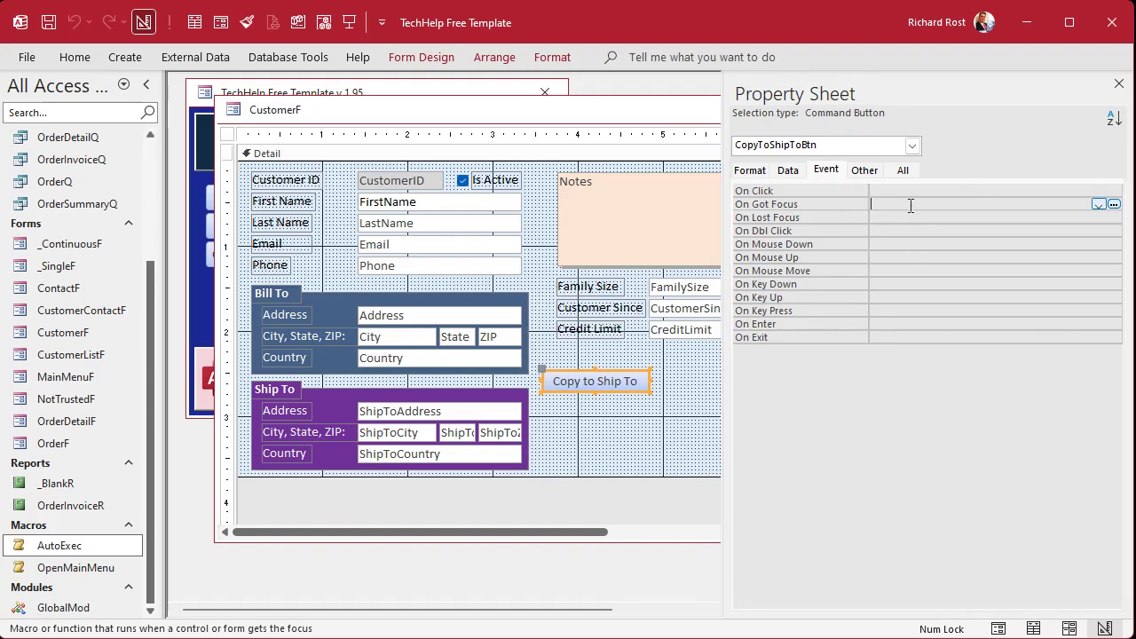
{"action": "left_click", "coordinate": [944, 191]}
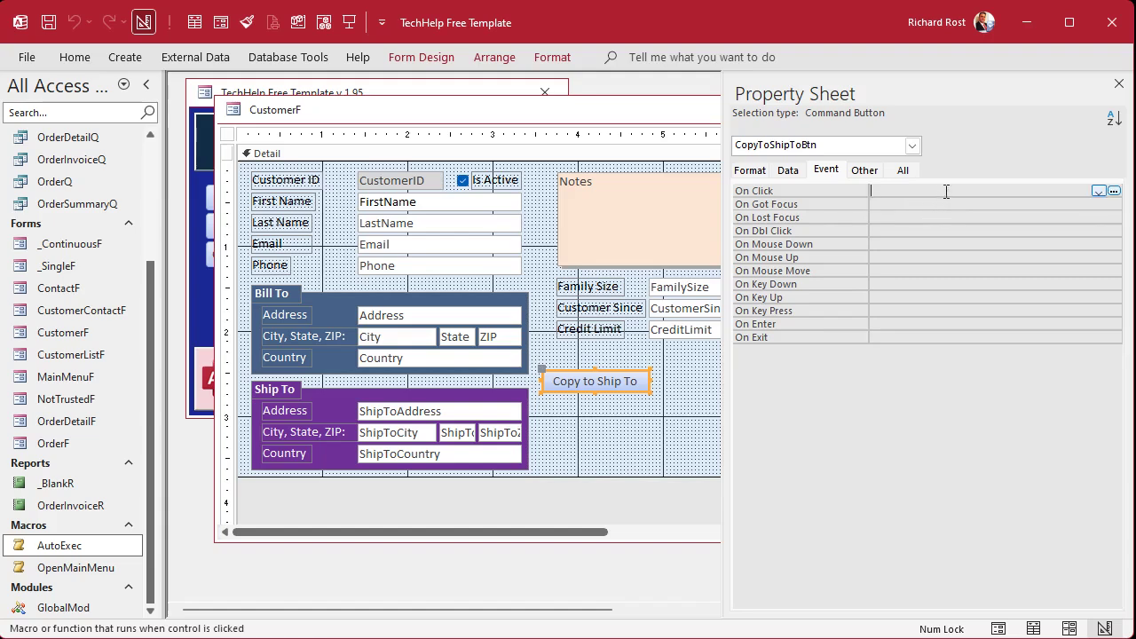
{"action": "left_click", "coordinate": [1114, 191]}
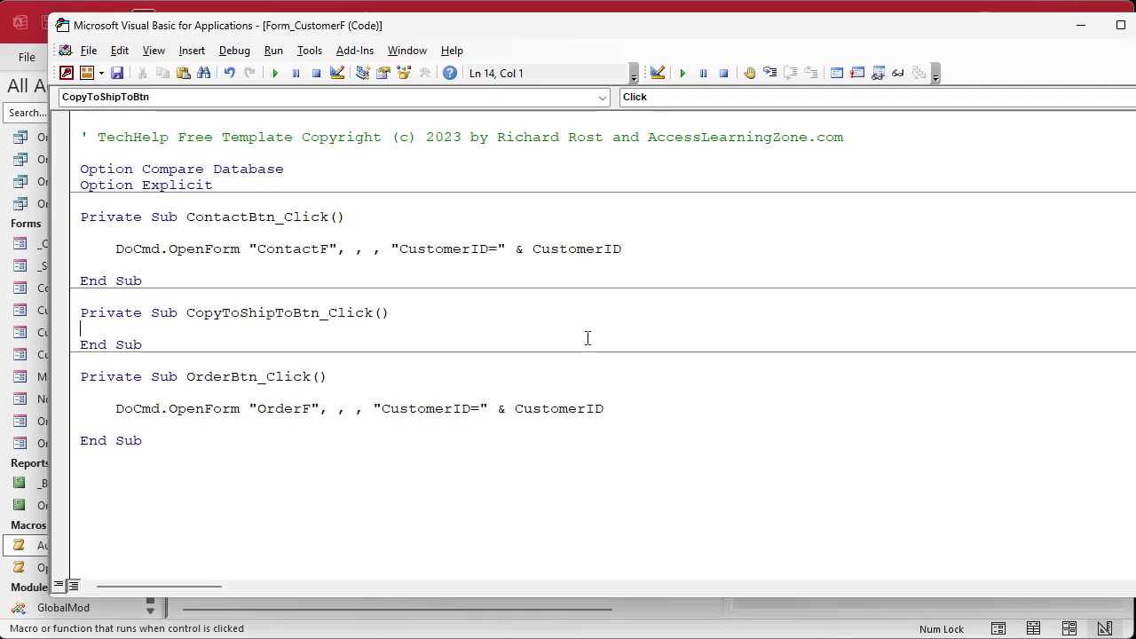
- Add the line ShipToAddress = Address inside CopyToShipToBtn_Click
{"action": "left_click_drag", "start_coordinate": [185, 312], "coordinate": [382, 312]}
{"action": "left_click", "coordinate": [431, 308]}
{"action": "key", "text": "Return"}
{"action": "key", "text": "Return"}
{"action": "key", "text": "Tab"}
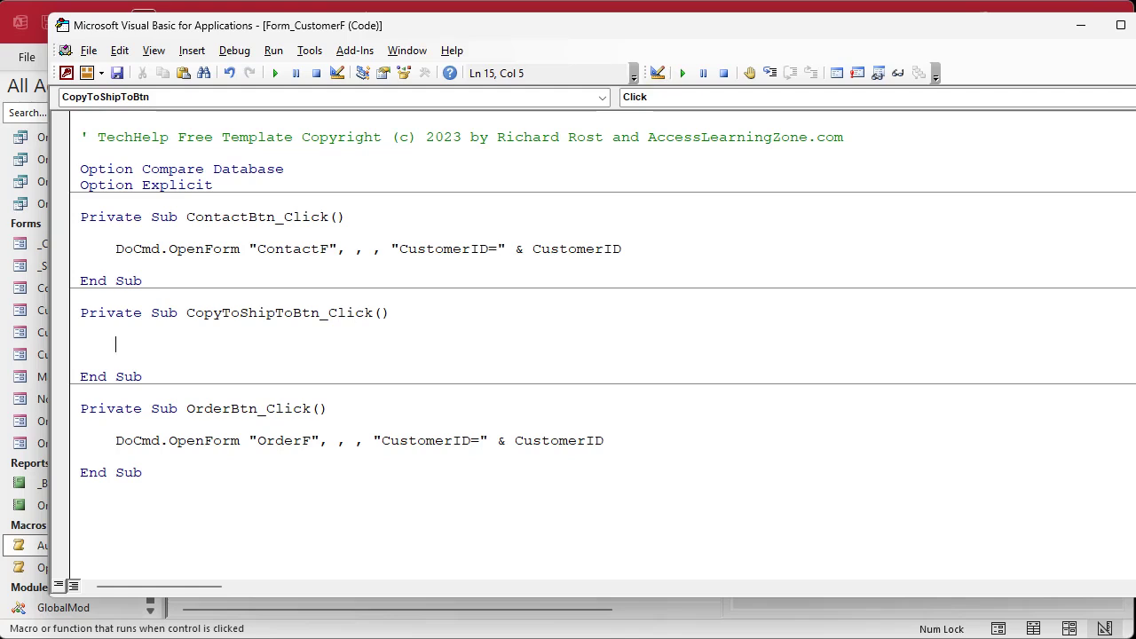
{"action": "type", "text": "shiptoaddress = address"}
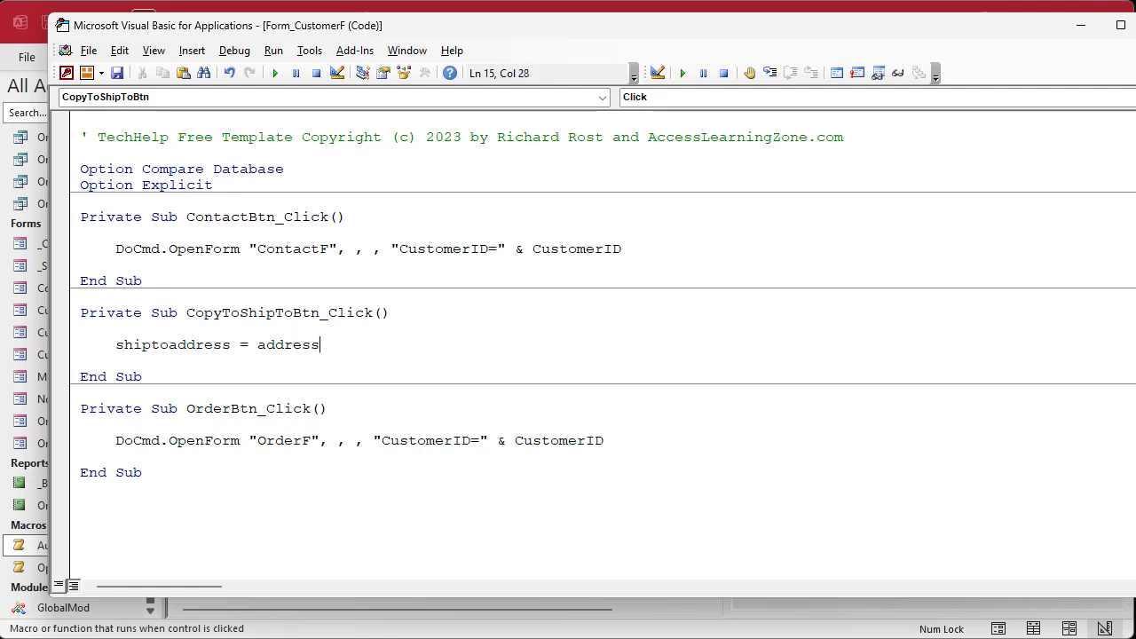
{"action": "key", "text": "Return"}
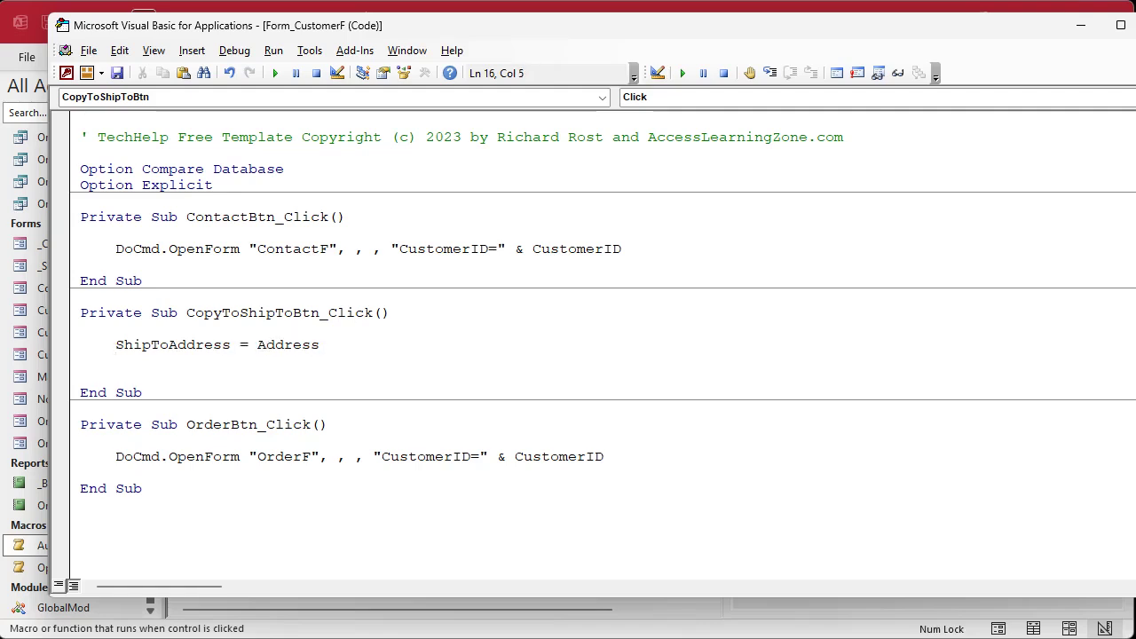
- Add the line ShipToCity = City below it
{"action": "key", "text": "Up"}
{"action": "key", "text": "shift+Right"}
{"action": "key", "text": "shift+Right"}
{"action": "key", "text": "shift+Right"}
{"action": "key", "text": "shift+Right"}
{"action": "key", "text": "shift+Right"}
{"action": "key", "text": "shift+Right"}
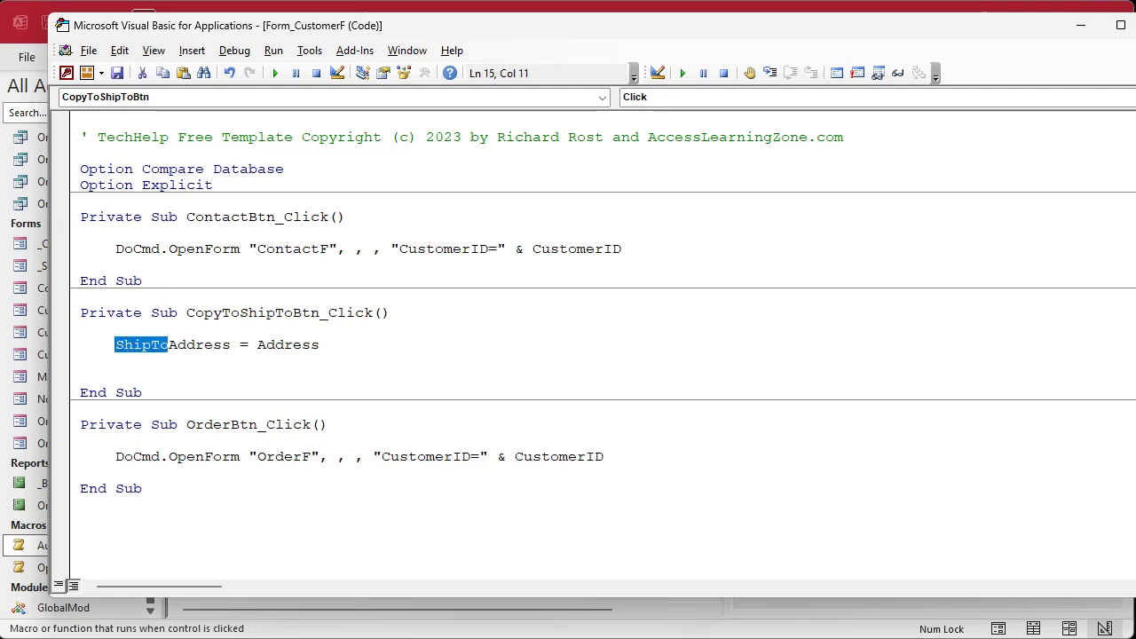
{"action": "key", "text": "Down"}
{"action": "type", "text": "ShipTo"}
{"action": "type", "text": "city = city"}
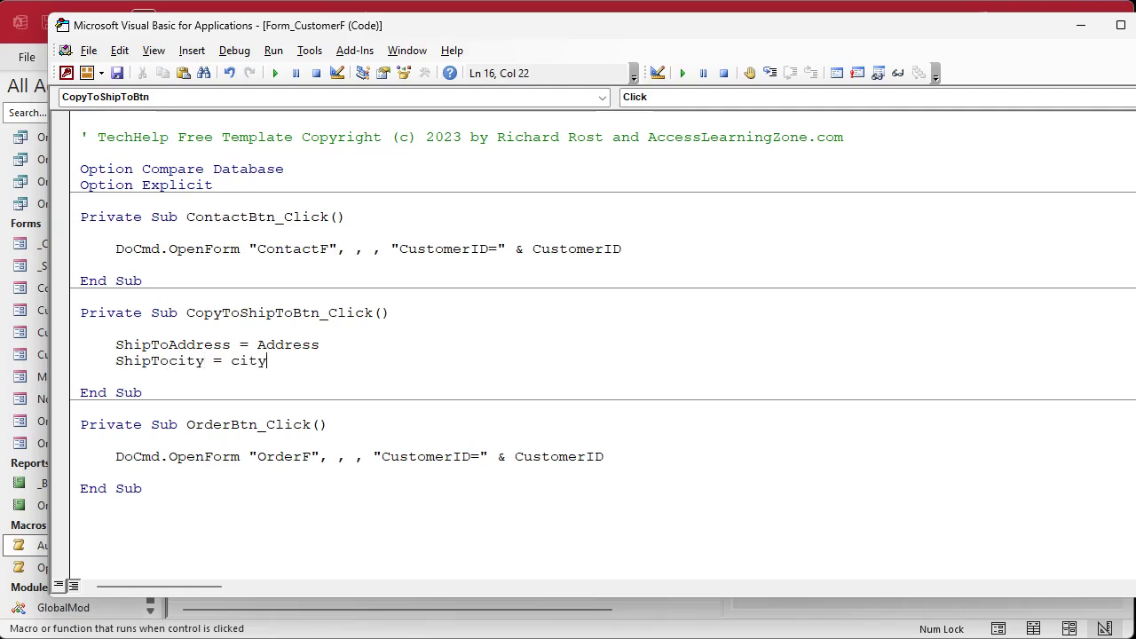
{"action": "key", "text": "Return"}
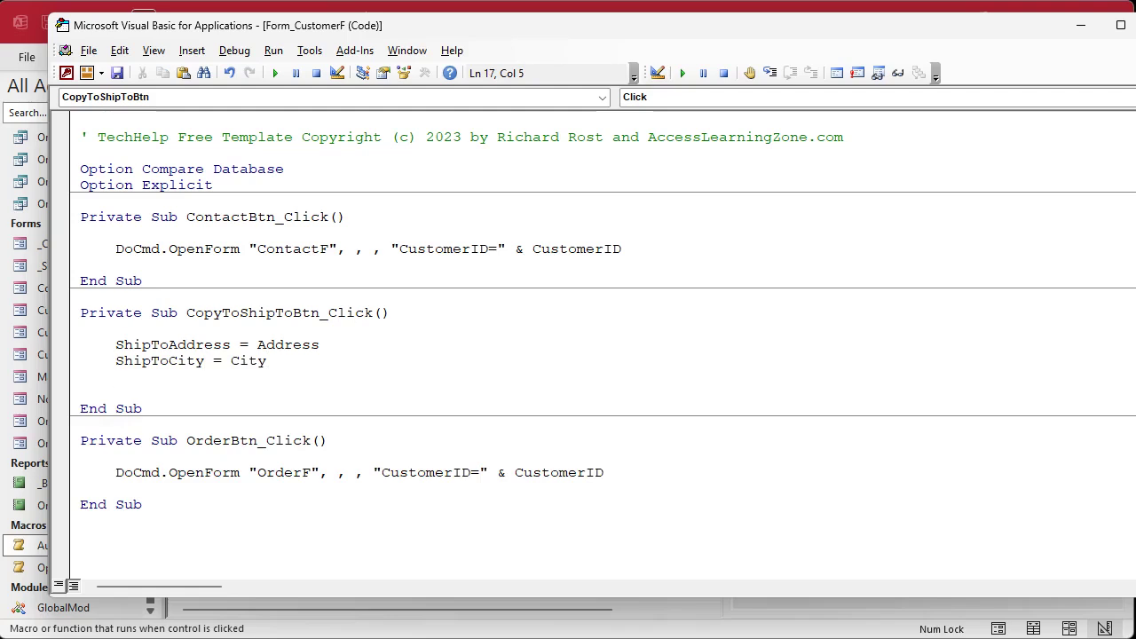
- Add the line ShipToState = State
{"action": "type", "text": "shipto"}
{"action": "key", "text": "shift+Left"}
{"action": "key", "text": "shift+Left"}
{"action": "key", "text": "shift+Left"}
{"action": "key", "text": "shift+Left"}
{"action": "key", "text": "shift+Left"}
{"action": "key", "text": "shift+Left"}
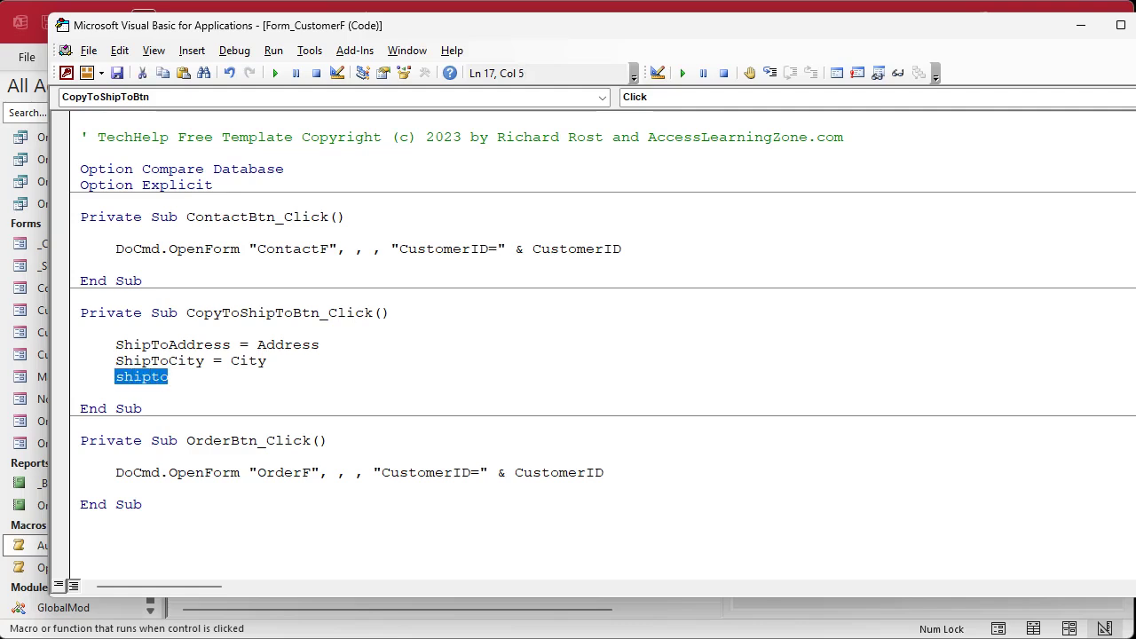
{"action": "key", "text": "End"}
{"action": "type", "text": "state = state"}
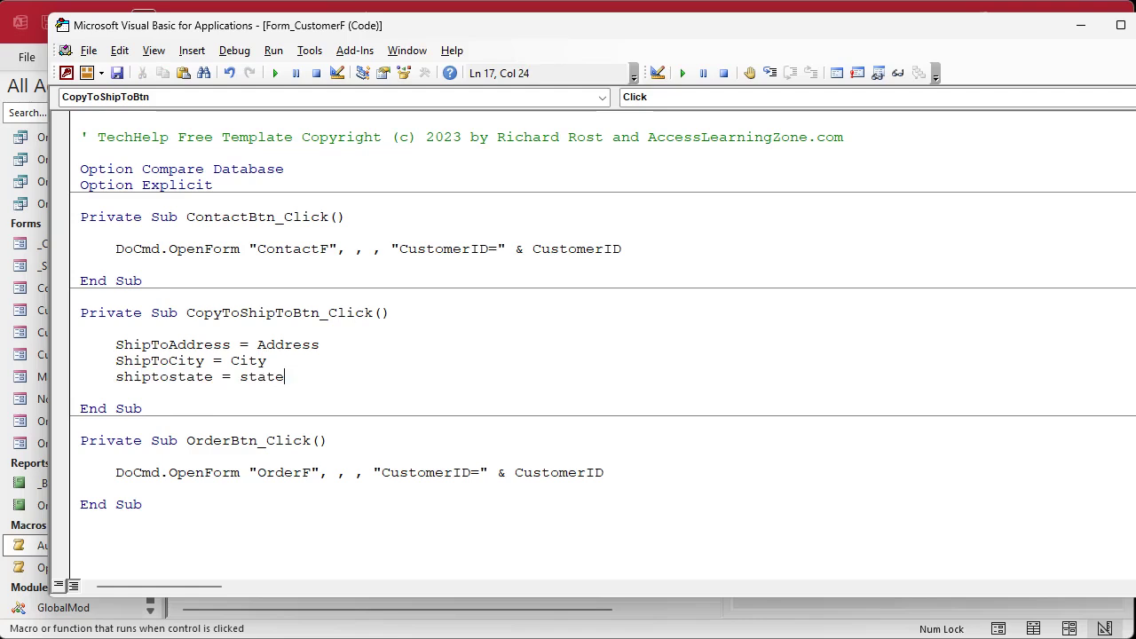
{"action": "key", "text": "Return"}
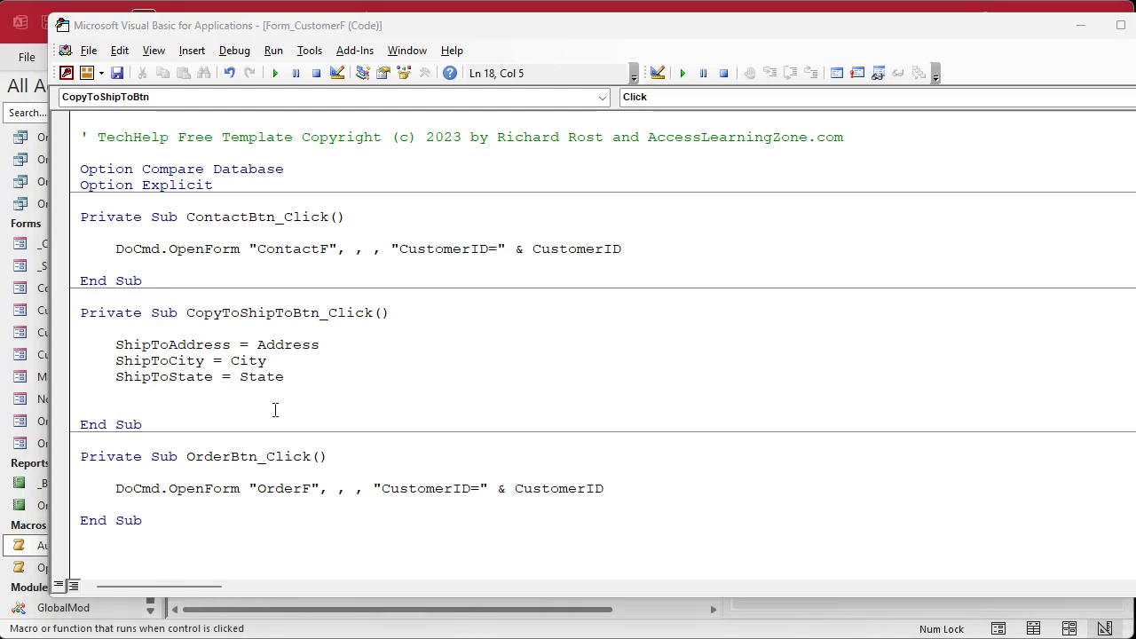
- Restore the capital S at the start of ShipToState
{"action": "left_click_drag", "start_coordinate": [116, 377], "coordinate": [127, 379]}
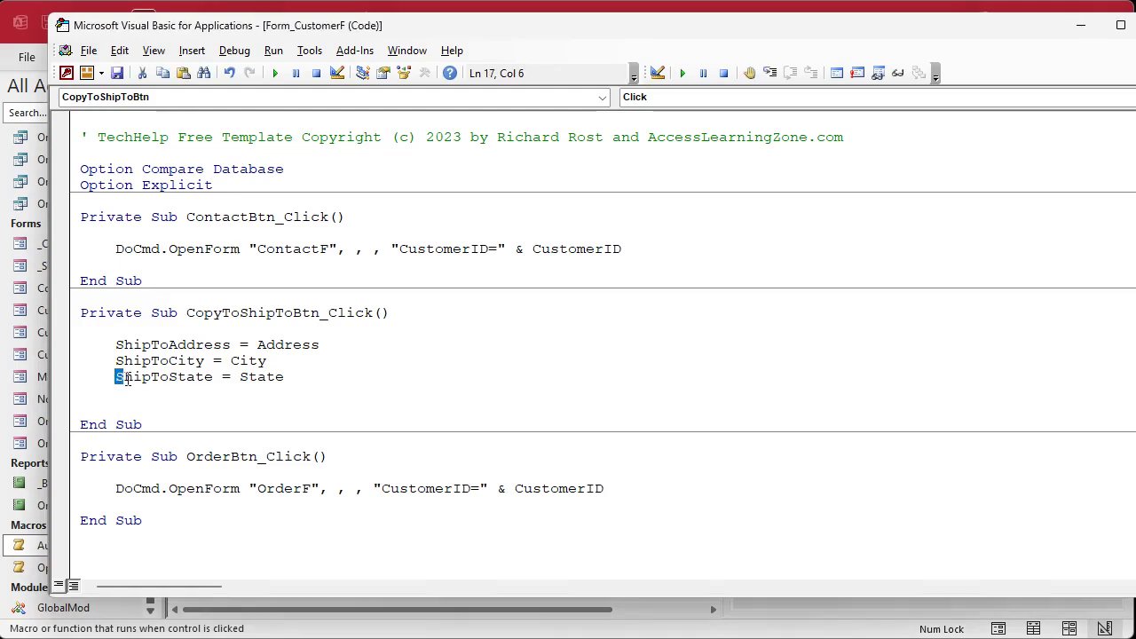
{"action": "type", "text": "s"}
{"action": "key", "text": "BackSpace"}
{"action": "type", "text": "S"}
{"action": "left_click", "coordinate": [176, 393]}
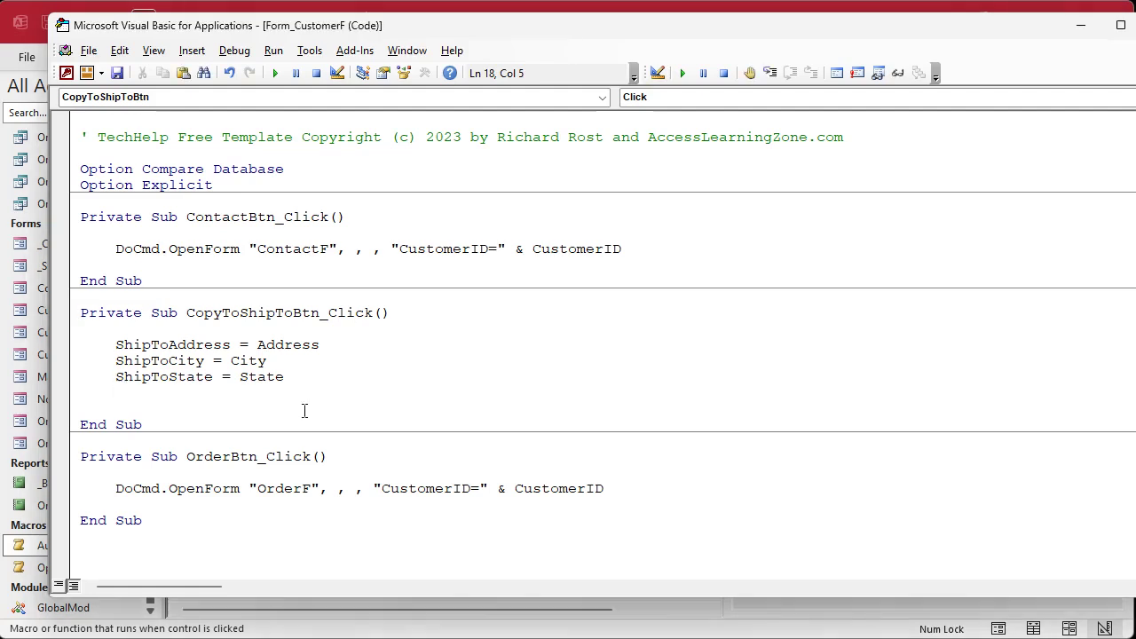
- Add the lines ShipToZIP = ZIP and ShipToCountry = Country before End Sub
{"action": "type", "text": "shiptozip = zip"}
{"action": "key", "text": "Return"}
{"action": "type", "text": "shipto"}
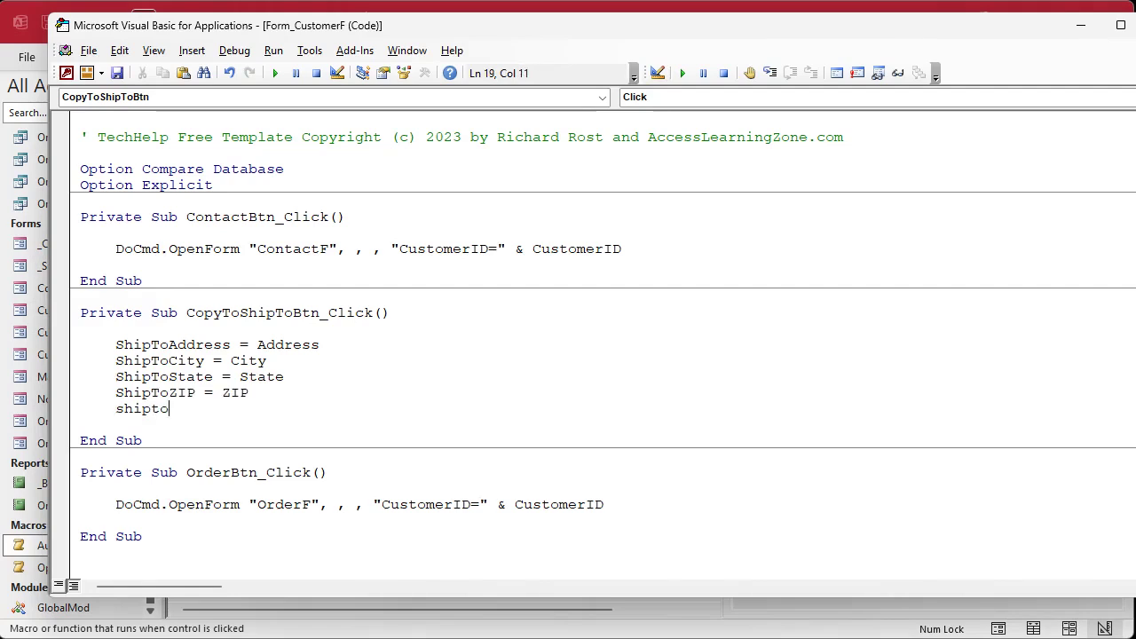
{"action": "type", "text": "country = counter"}
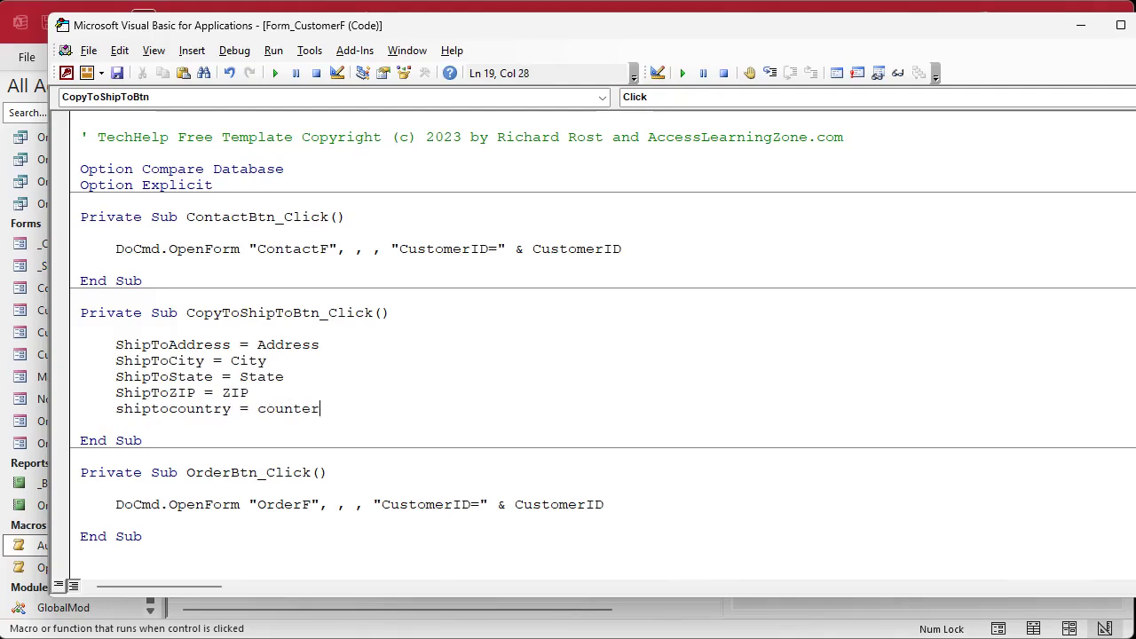
{"action": "key", "text": "BackSpace"}
{"action": "key", "text": "BackSpace"}
{"action": "key", "text": "BackSpace"}
{"action": "type", "text": "ry"}
{"action": "key", "text": "Up"}
{"action": "left_click", "coordinate": [81, 424]}
- Compile BlankTemplate's code, return to the CustomerF design, and close the Property Sheet
{"action": "left_click", "coordinate": [235, 51]}
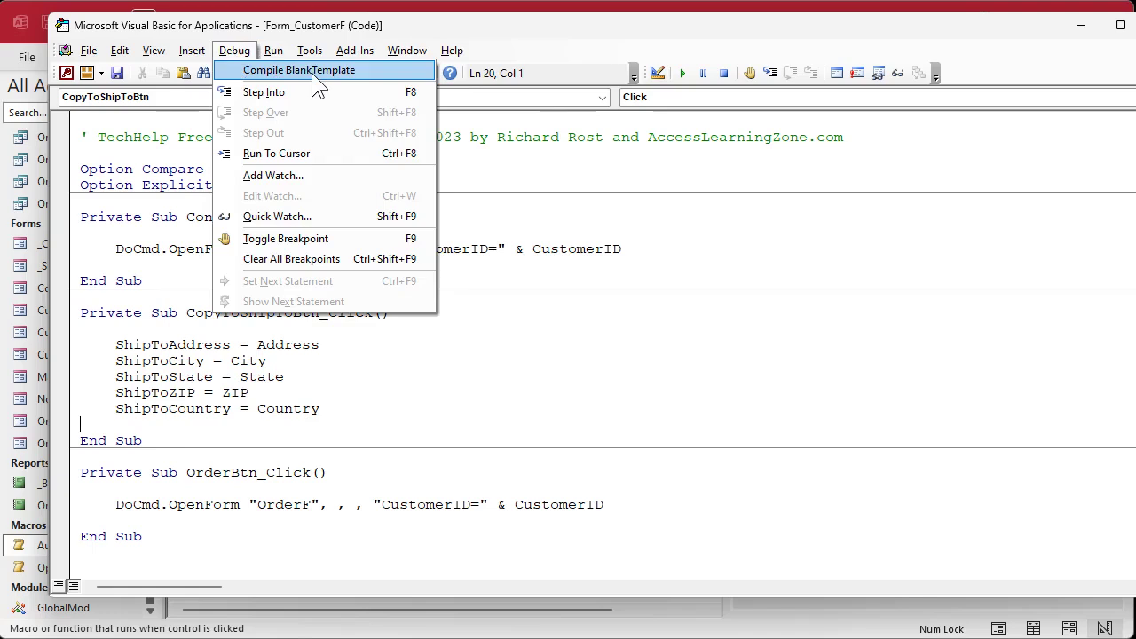
{"action": "left_click", "coordinate": [312, 71]}
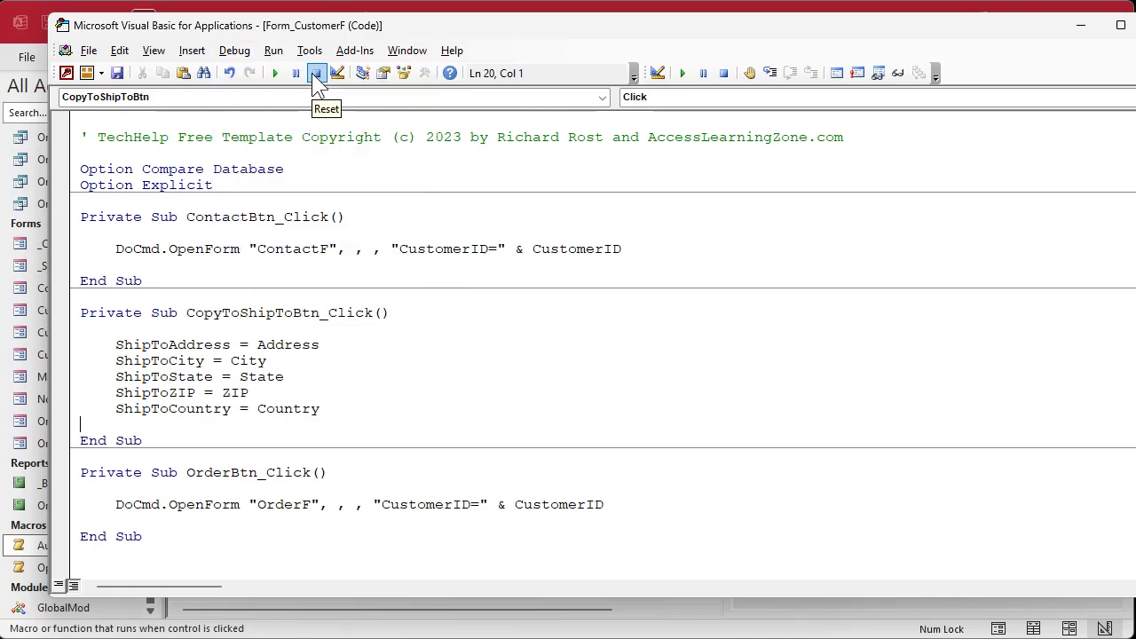
{"action": "left_click", "coordinate": [427, 373]}
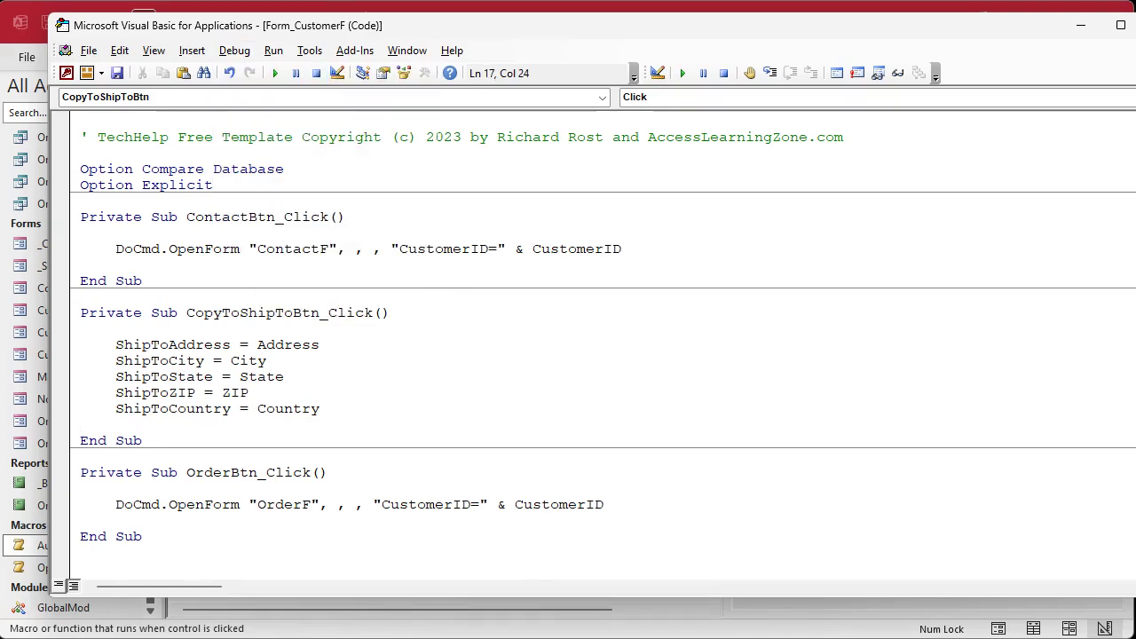
{"action": "key", "text": "alt+F11"}
{"action": "left_click", "coordinate": [1113, 89]}
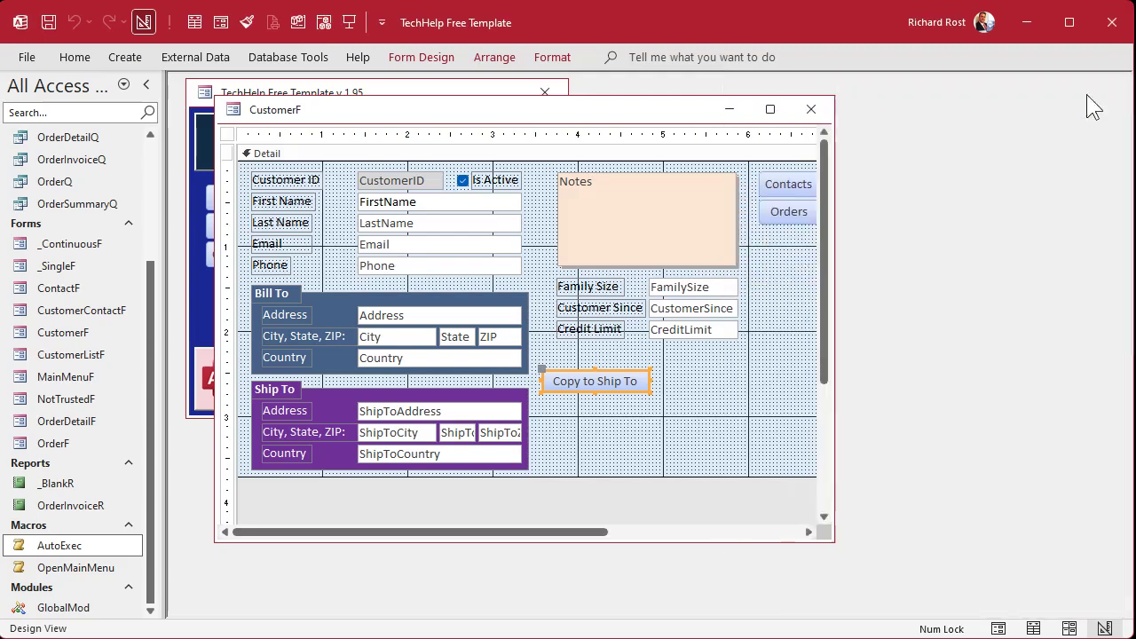
- Reopen the Customer form and copy record 3's Bill To address into Ship To
{"action": "left_click", "coordinate": [823, 114]}
{"action": "left_click", "coordinate": [241, 225]}
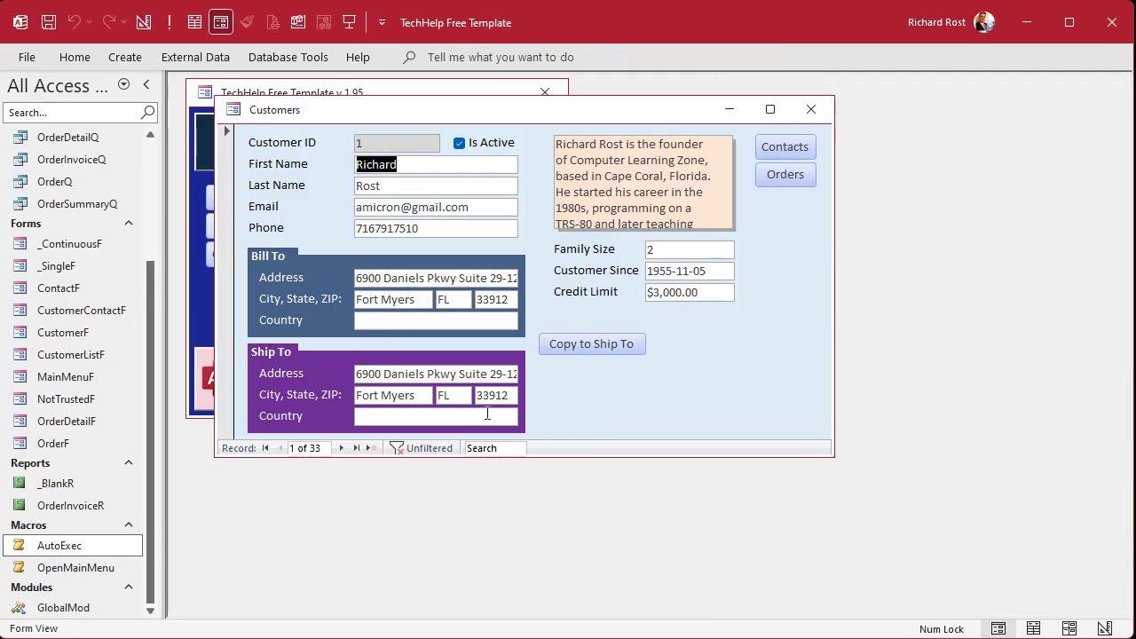
{"action": "left_click", "coordinate": [340, 448]}
{"action": "left_click", "coordinate": [340, 448]}
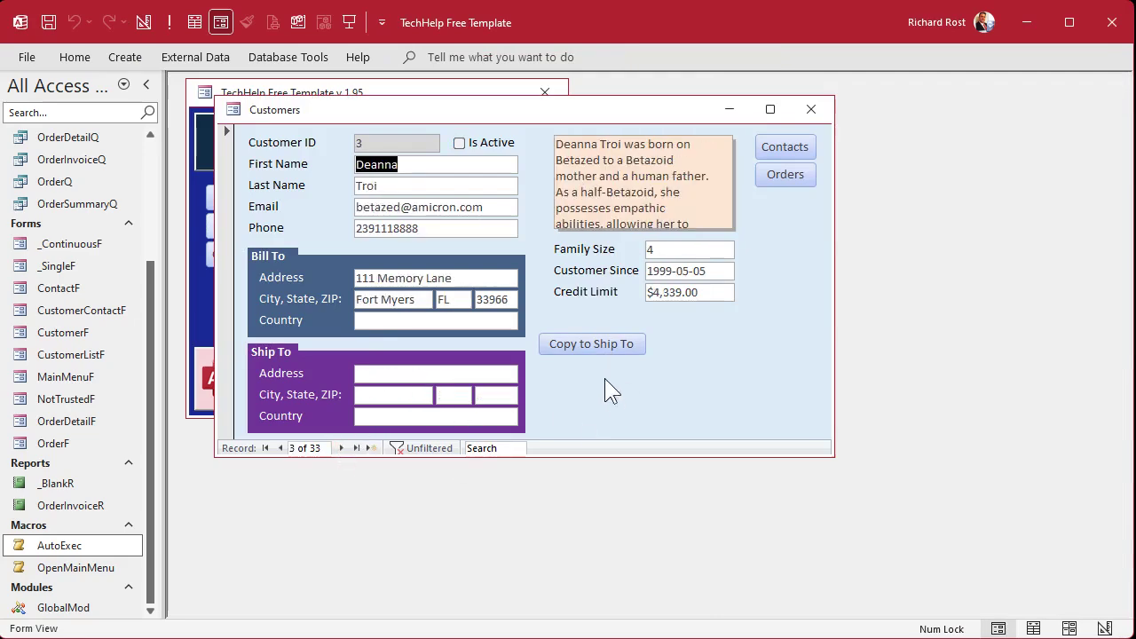
{"action": "left_click", "coordinate": [603, 346]}
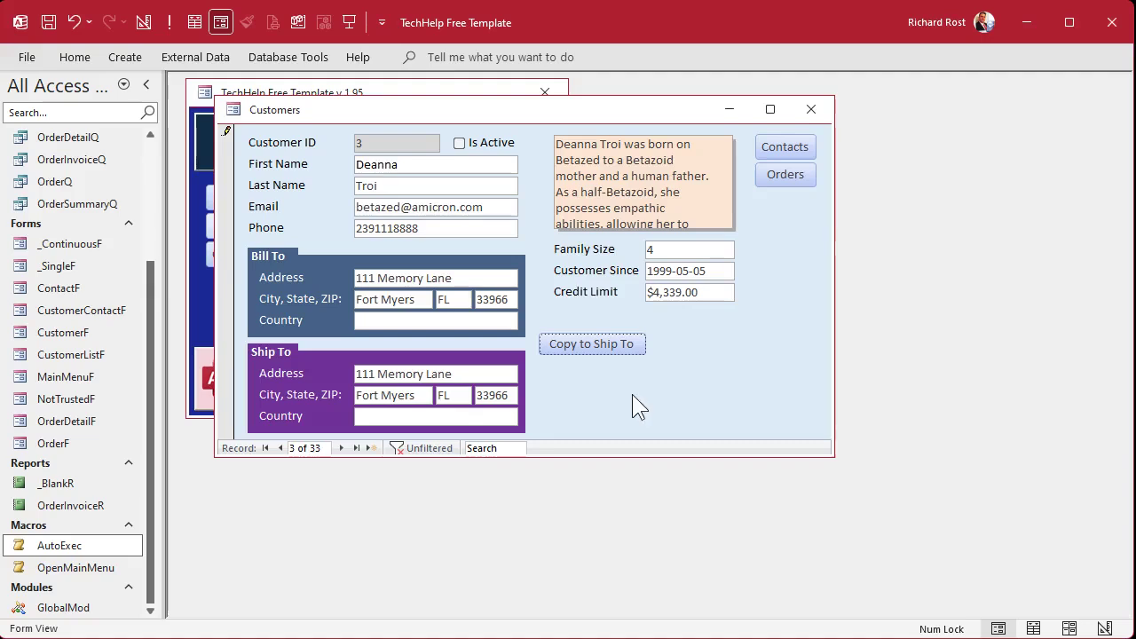
- Check that customer's orders, then go back to record 1 and open its orders
{"action": "left_click", "coordinate": [785, 174]}
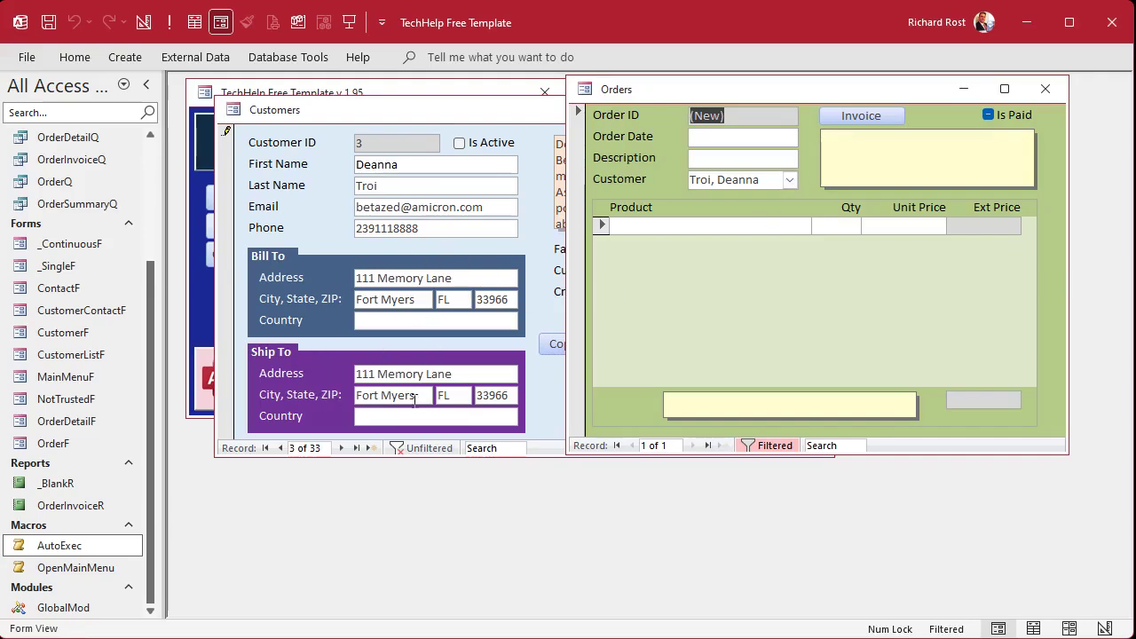
{"action": "left_click", "coordinate": [1045, 89]}
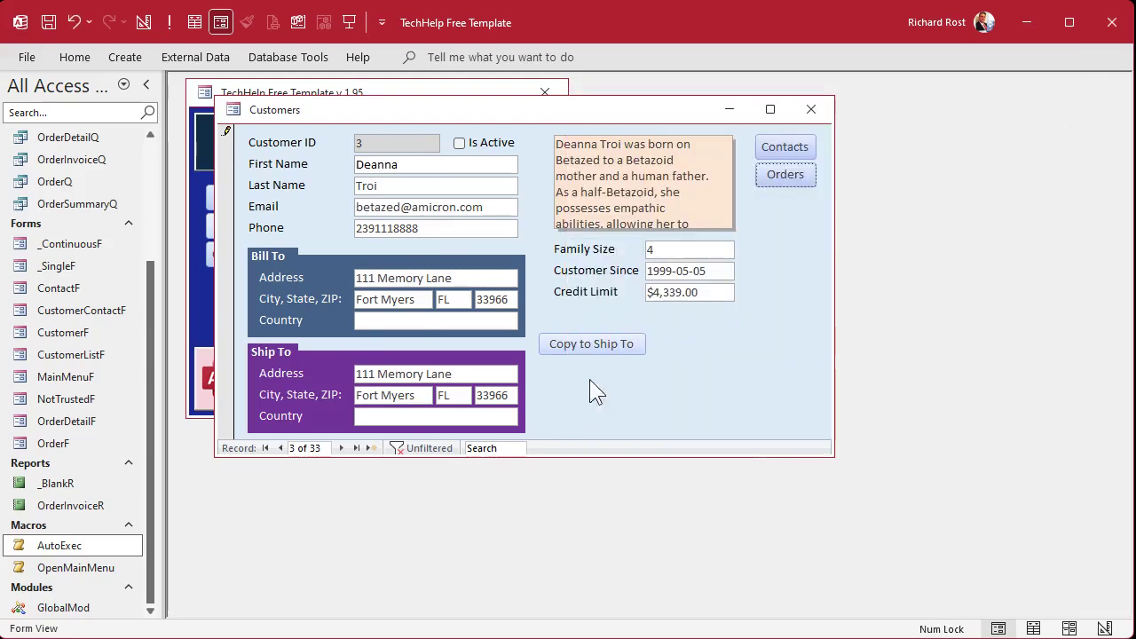
{"action": "left_click", "coordinate": [265, 447]}
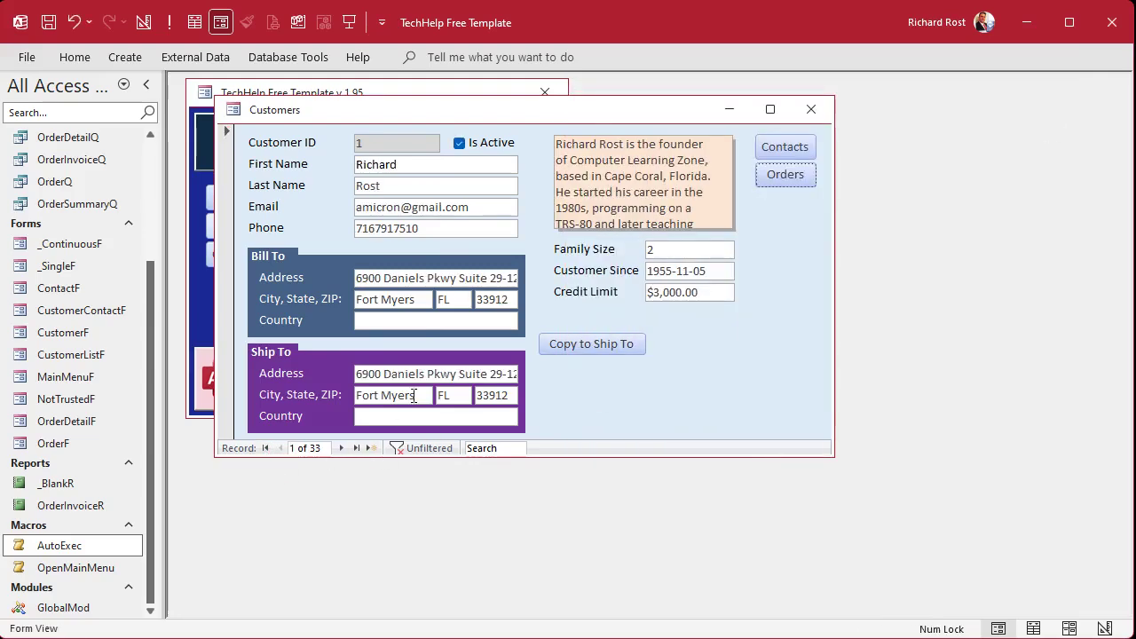
{"action": "left_click", "coordinate": [781, 176]}
- Preview order 1's invoice, zooming in on the page and customer address, then close it
{"action": "left_click", "coordinate": [865, 114]}
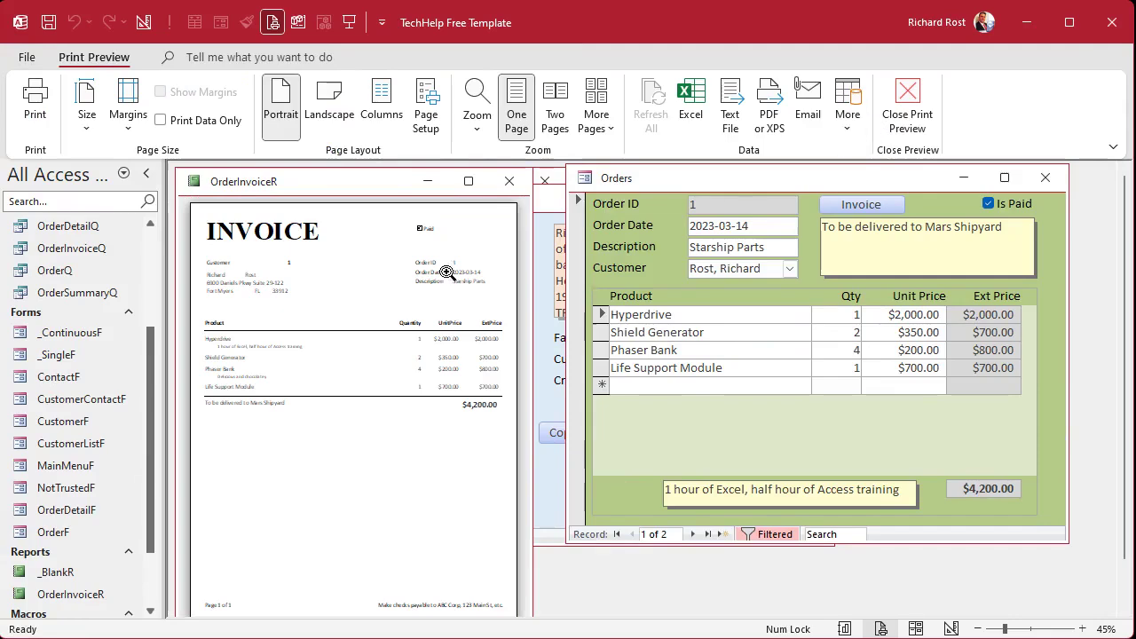
{"action": "left_click", "coordinate": [252, 244]}
{"action": "left_click", "coordinate": [252, 244]}
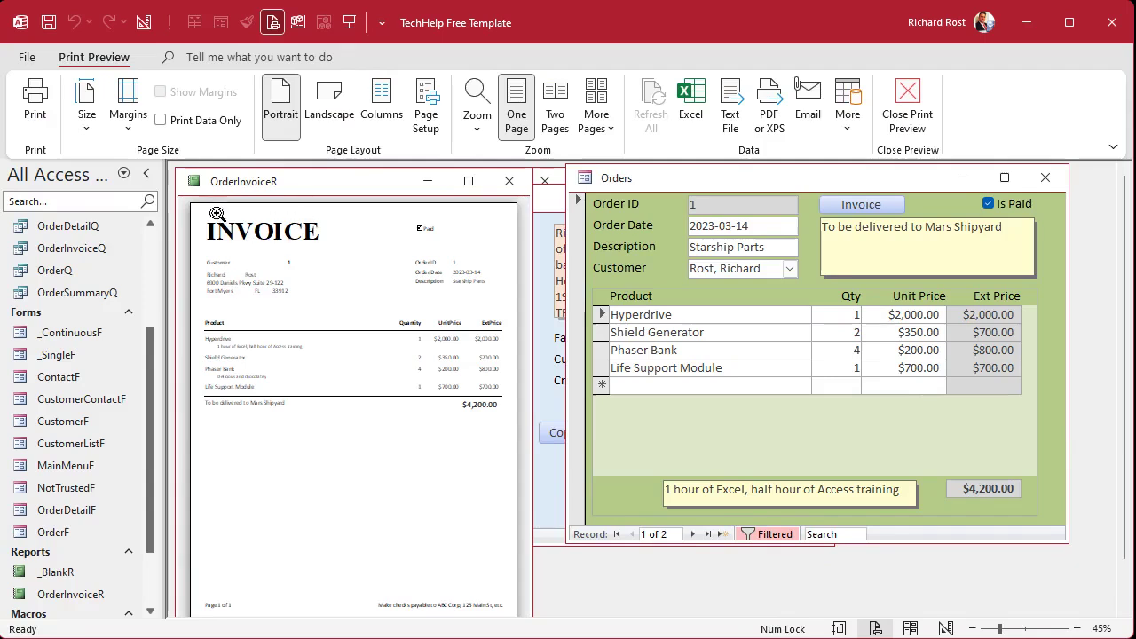
{"action": "left_click", "coordinate": [233, 278]}
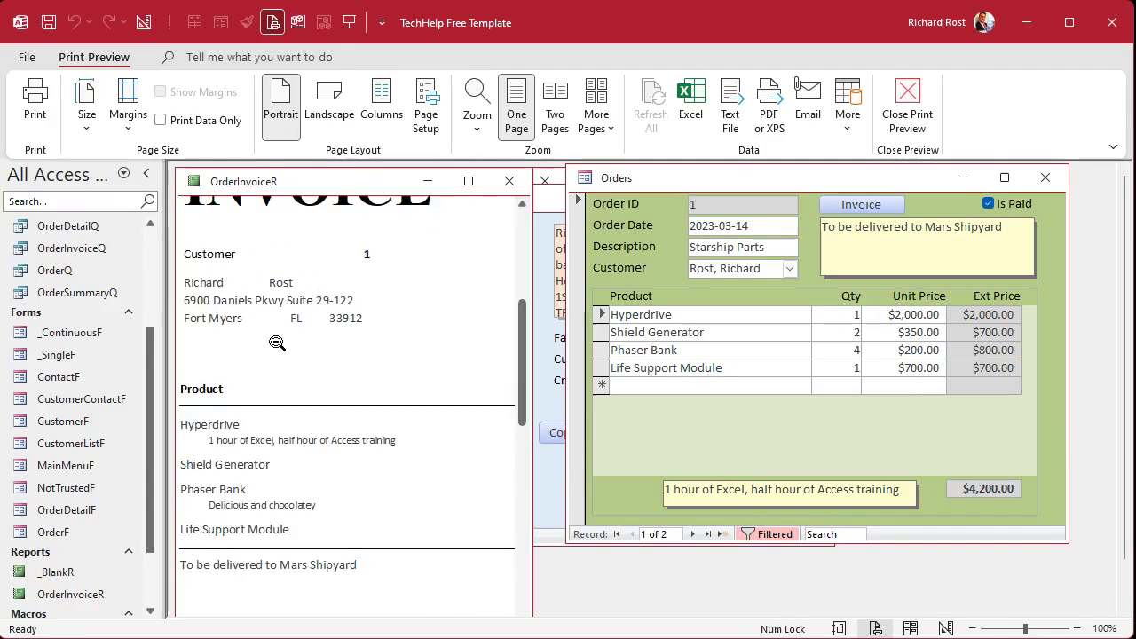
{"action": "left_click", "coordinate": [508, 183]}
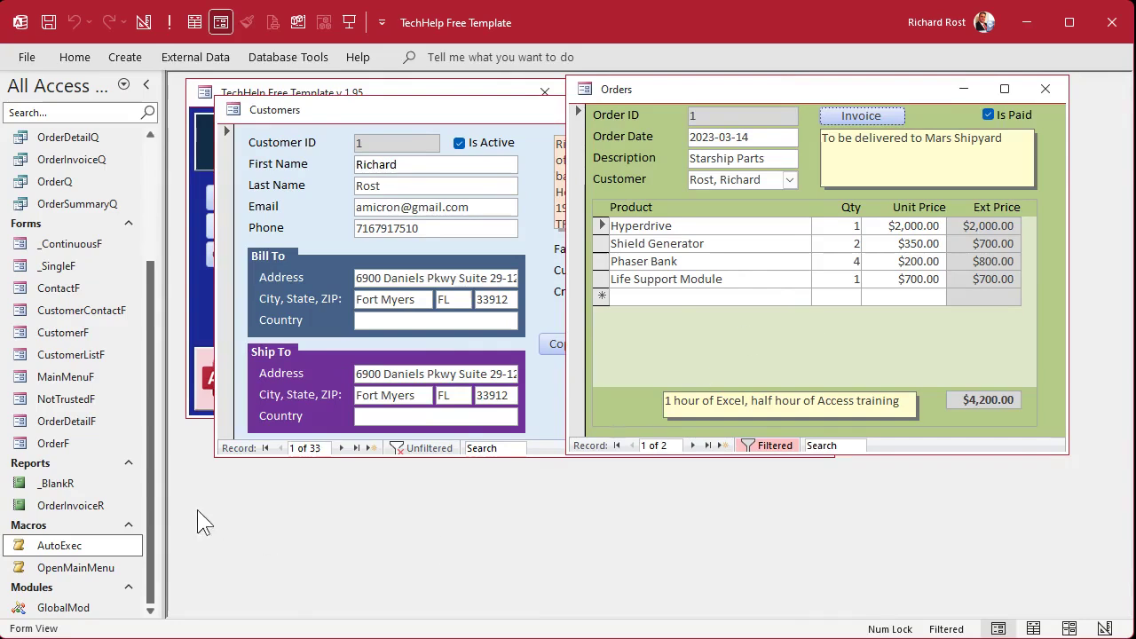
- Open OrderInvoiceR in Design View, check its Data properties, and bring up the OrderInvoiceQ query's options
{"action": "left_click", "coordinate": [84, 506]}
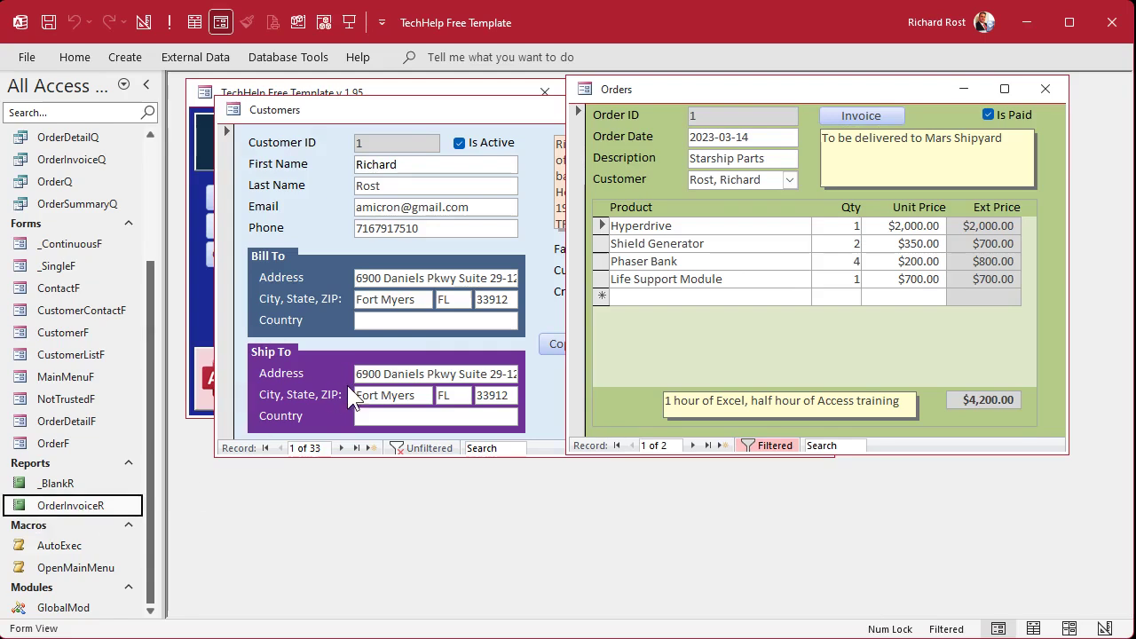
{"action": "right_click", "coordinate": [62, 502]}
{"action": "left_click", "coordinate": [122, 566]}
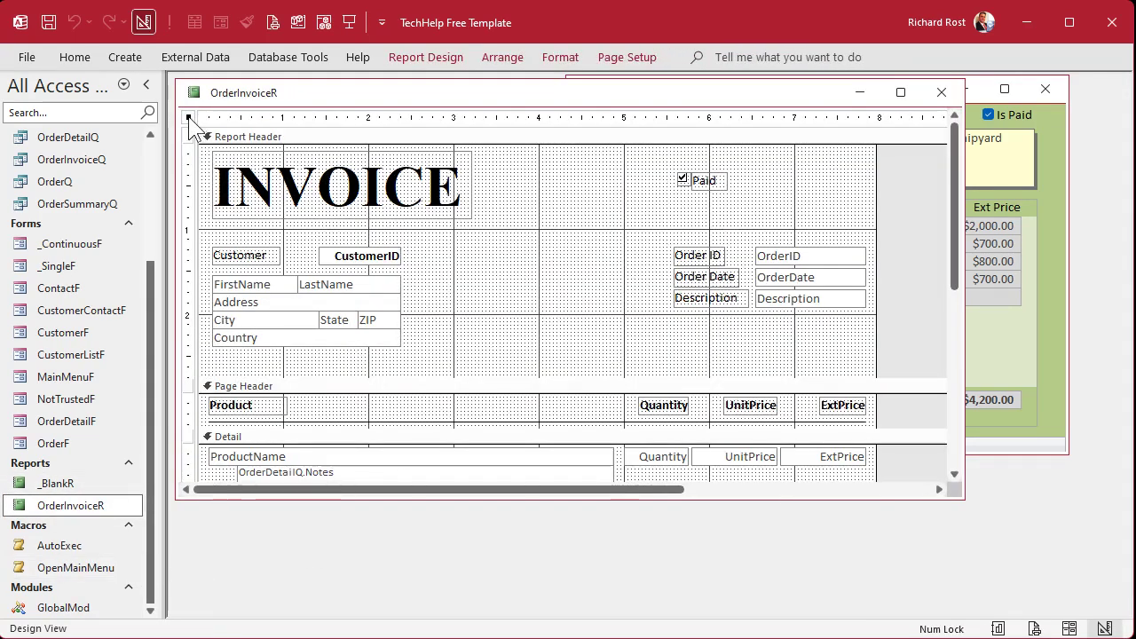
{"action": "double_click", "coordinate": [189, 122]}
{"action": "left_click", "coordinate": [785, 172]}
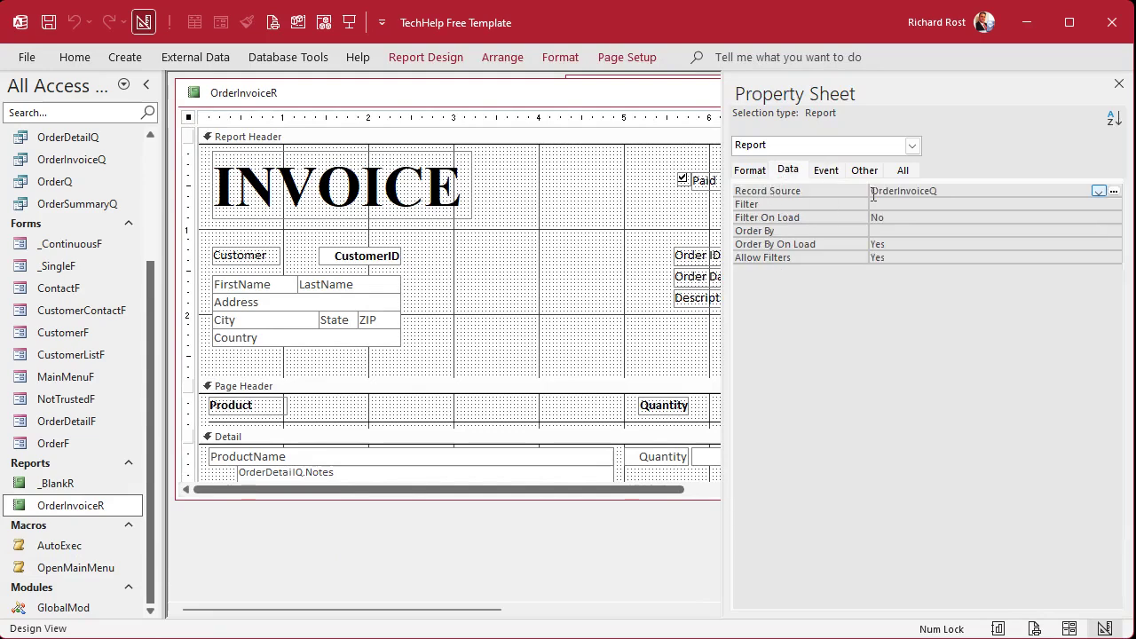
{"action": "right_click", "coordinate": [84, 160]}
- Open OrderInvoiceQ in Design View and enlarge the CustomerT field list
{"action": "left_click", "coordinate": [153, 191]}
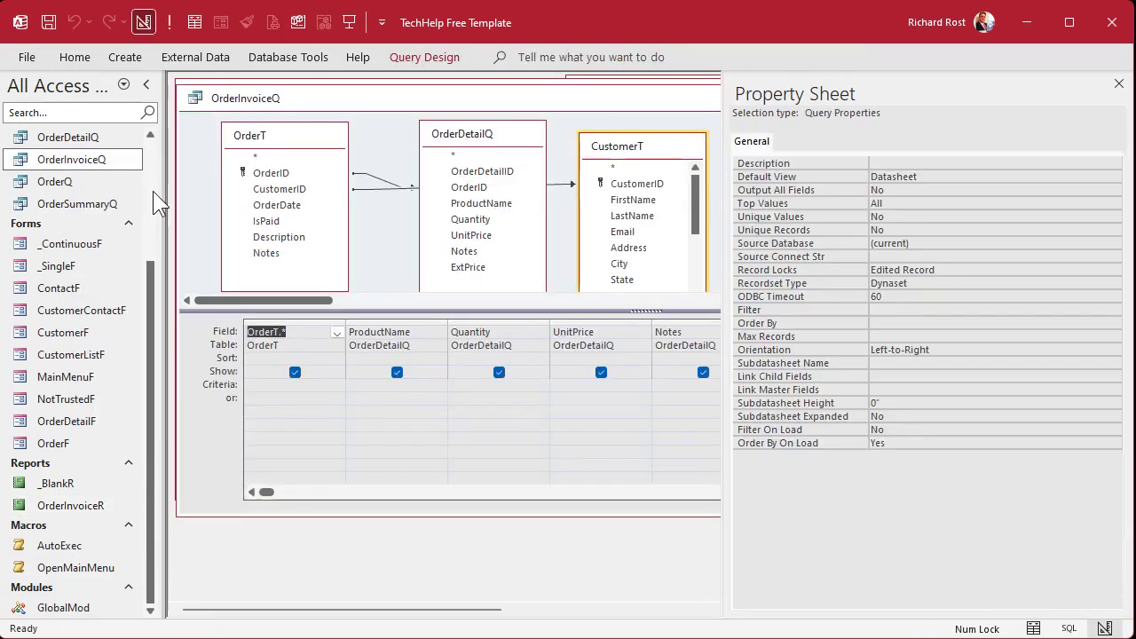
{"action": "left_click", "coordinate": [1118, 84]}
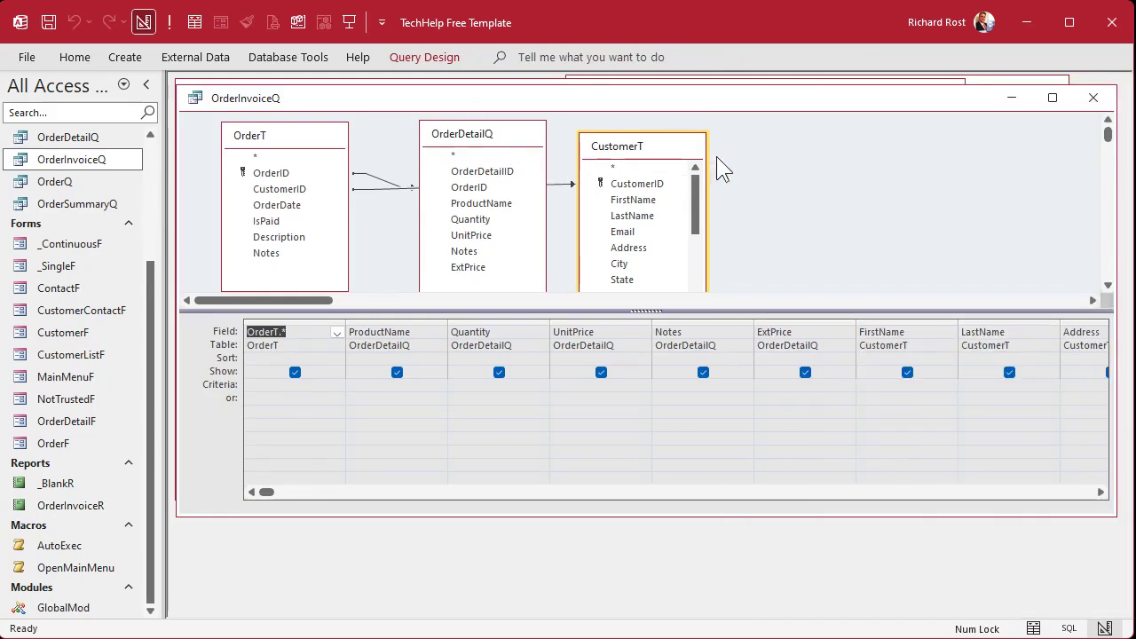
{"action": "left_click_drag", "start_coordinate": [1102, 491], "coordinate": [1100, 490]}
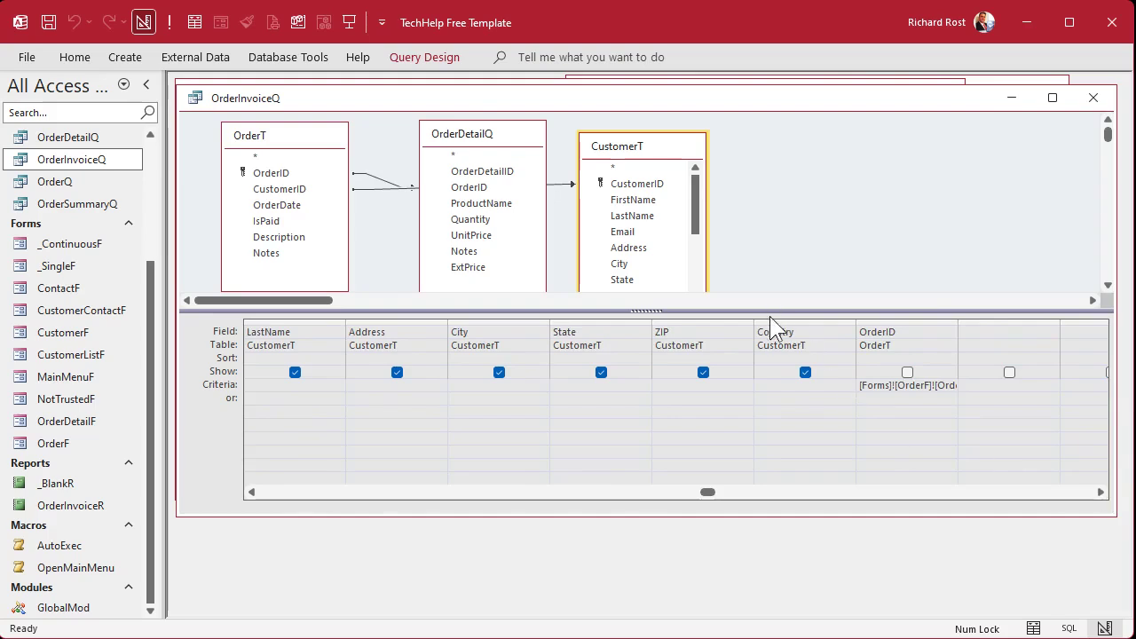
{"action": "left_click_drag", "start_coordinate": [772, 309], "coordinate": [773, 365]}
{"action": "left_click_drag", "start_coordinate": [700, 213], "coordinate": [699, 256]}
- Add CustomerT's ShipToAddress through ShipToCountry fields to the query grid and close the query
{"action": "left_click", "coordinate": [656, 216]}
{"action": "left_click", "coordinate": [654, 276], "text": "shift"}
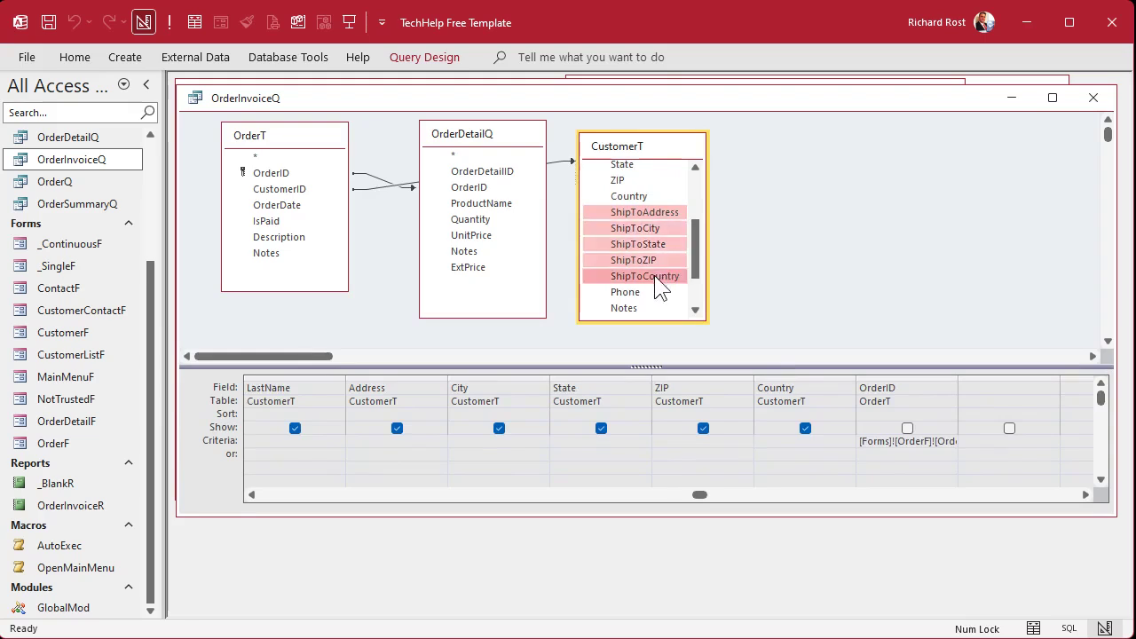
{"action": "left_click", "coordinate": [649, 216]}
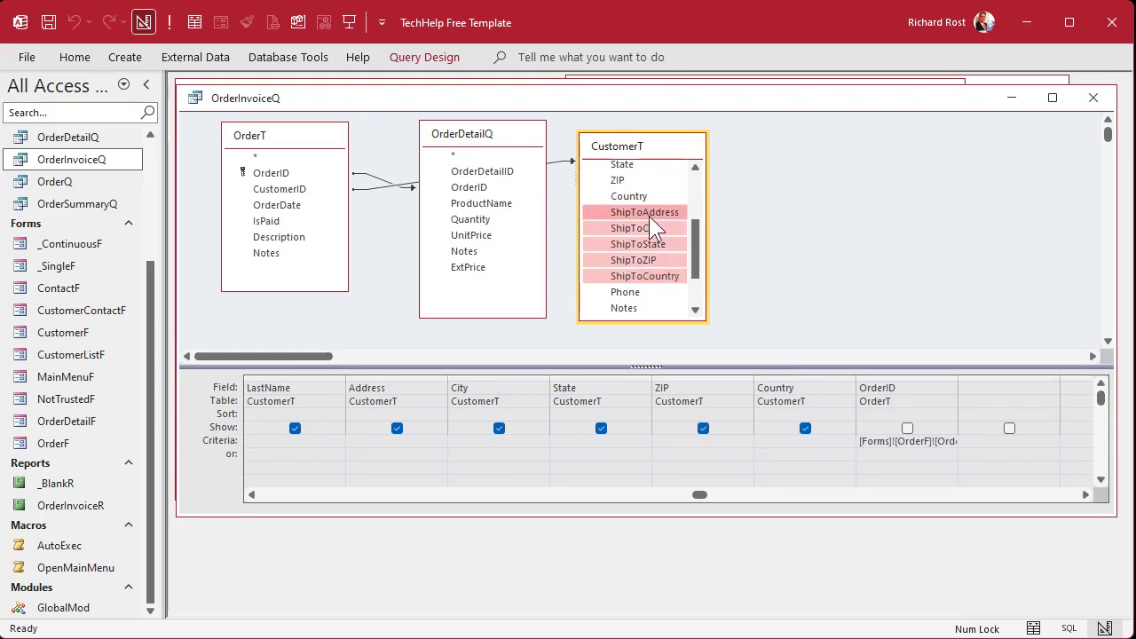
{"action": "left_click", "coordinate": [647, 278], "text": "shift"}
{"action": "left_click_drag", "start_coordinate": [647, 278], "coordinate": [993, 394]}
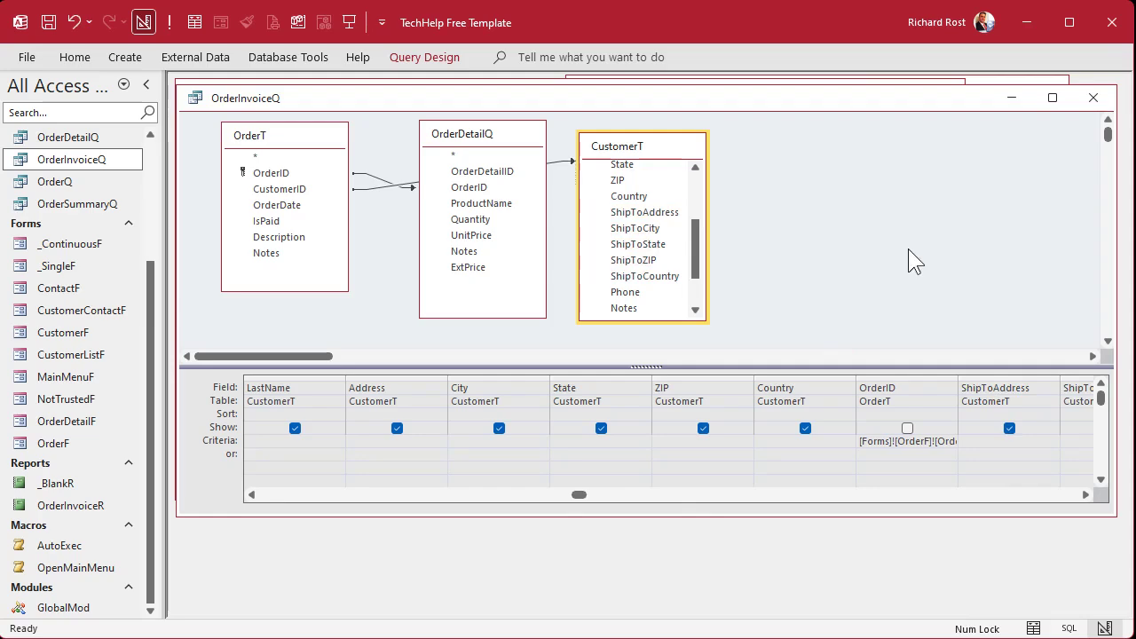
{"action": "left_click", "coordinate": [1092, 97]}
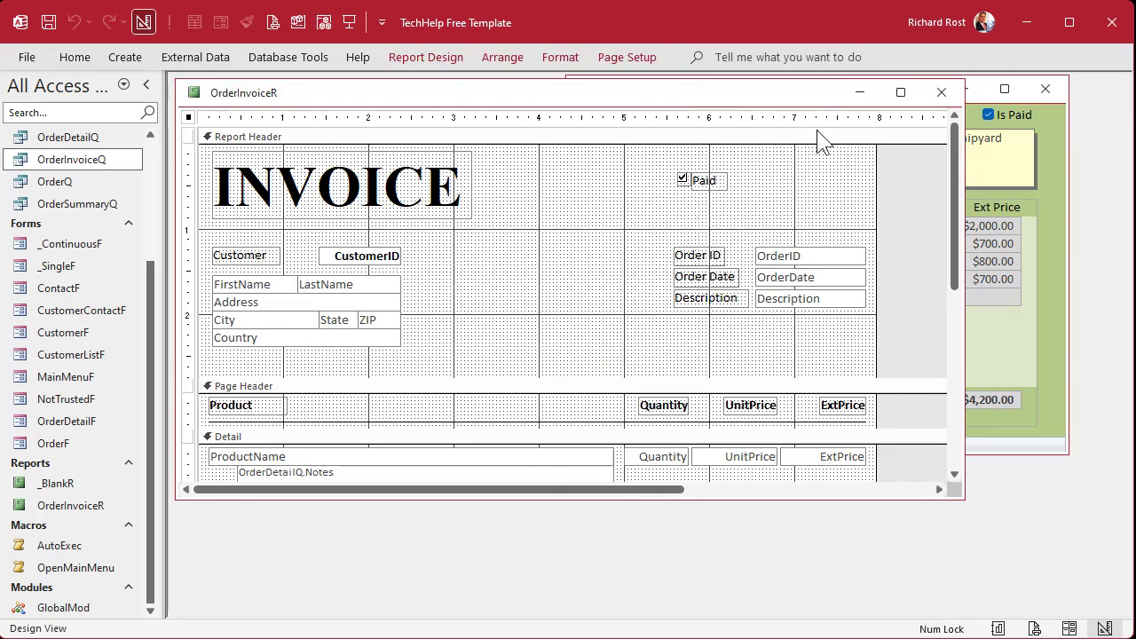
- Duplicate the OrderInvoiceR report as a new report named OrderPackingSlipR
{"action": "left_click", "coordinate": [940, 91]}
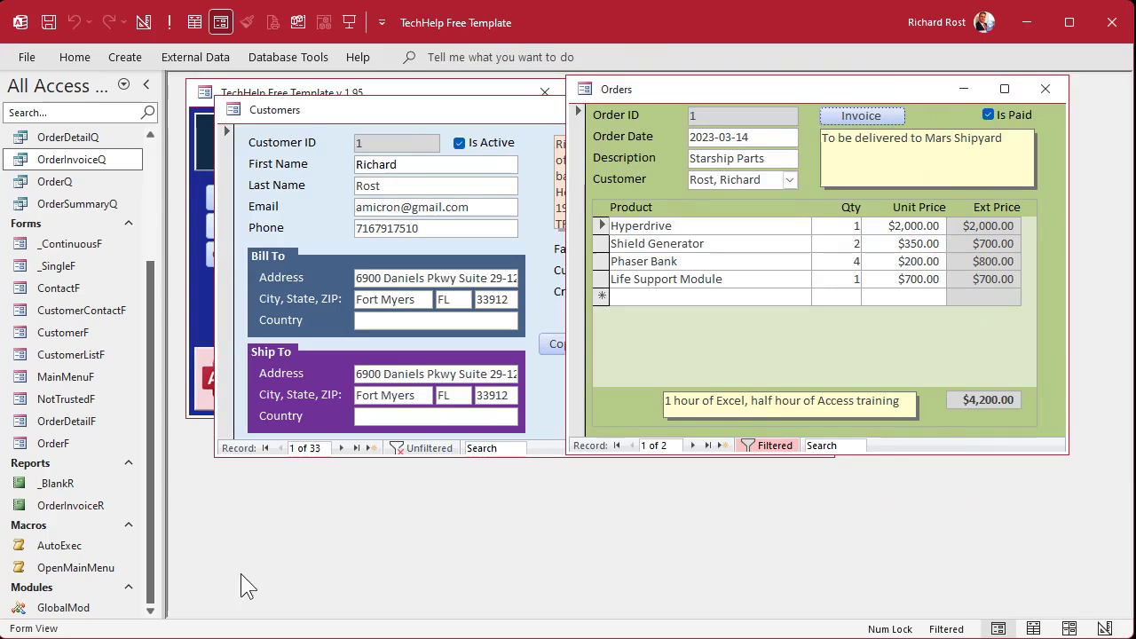
{"action": "left_click", "coordinate": [69, 506]}
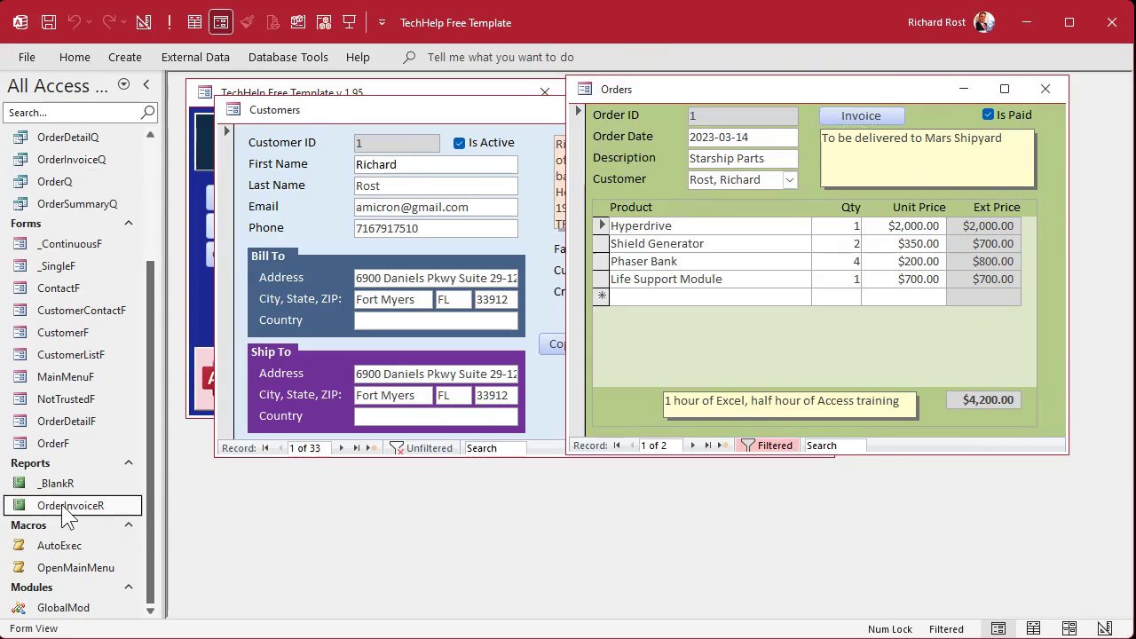
{"action": "key", "text": "ctrl+c"}
{"action": "key", "text": "ctrl+v"}
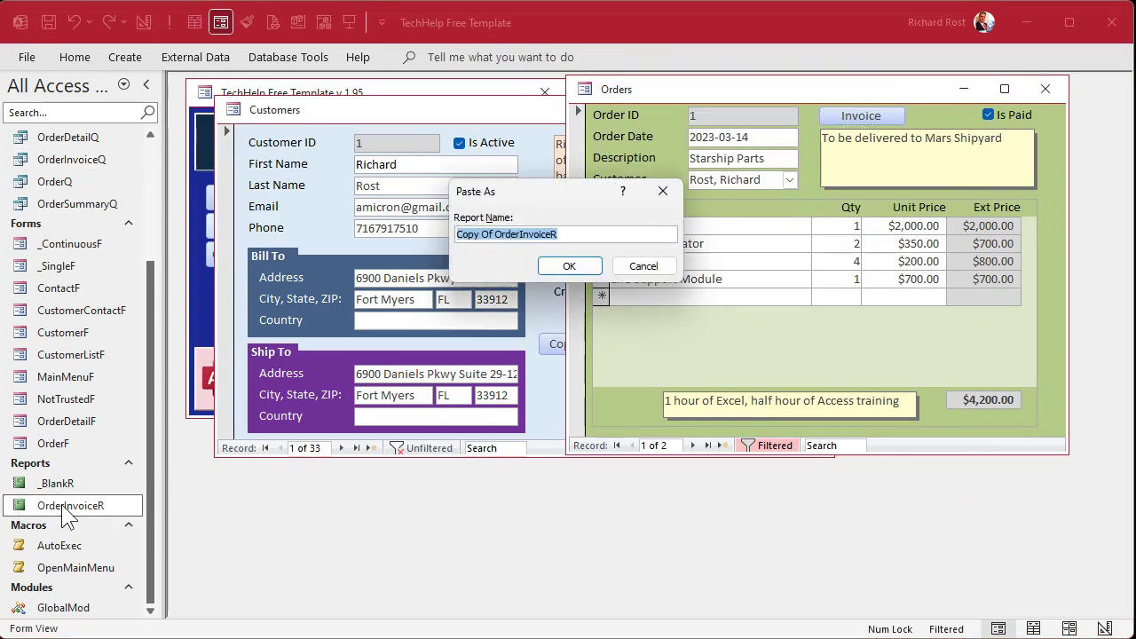
{"action": "type", "text": "OrderPackingSlipR"}
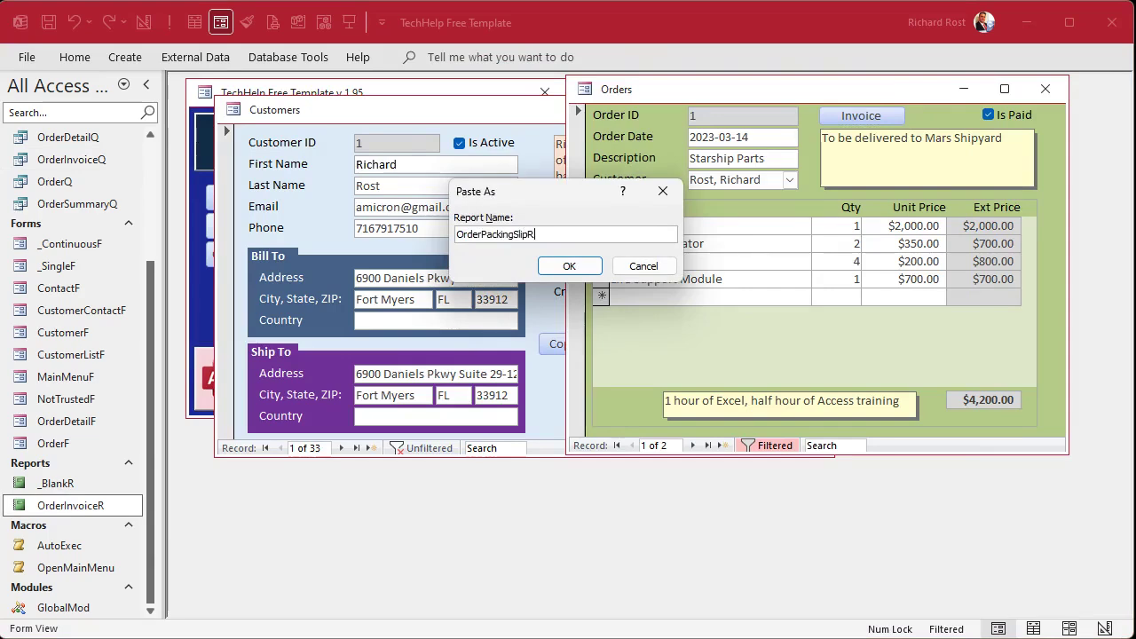
{"action": "key", "text": "Return"}
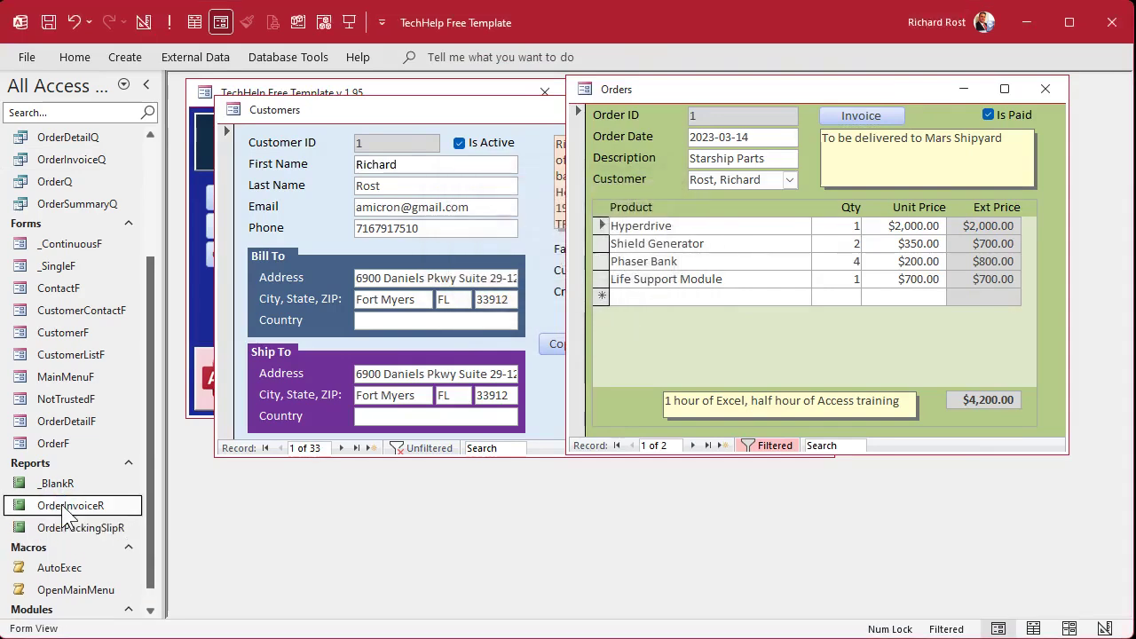
- Open OrderPackingSlipR in Design View and change the INVOICE title to Packing Slip
{"action": "right_click", "coordinate": [69, 532]}
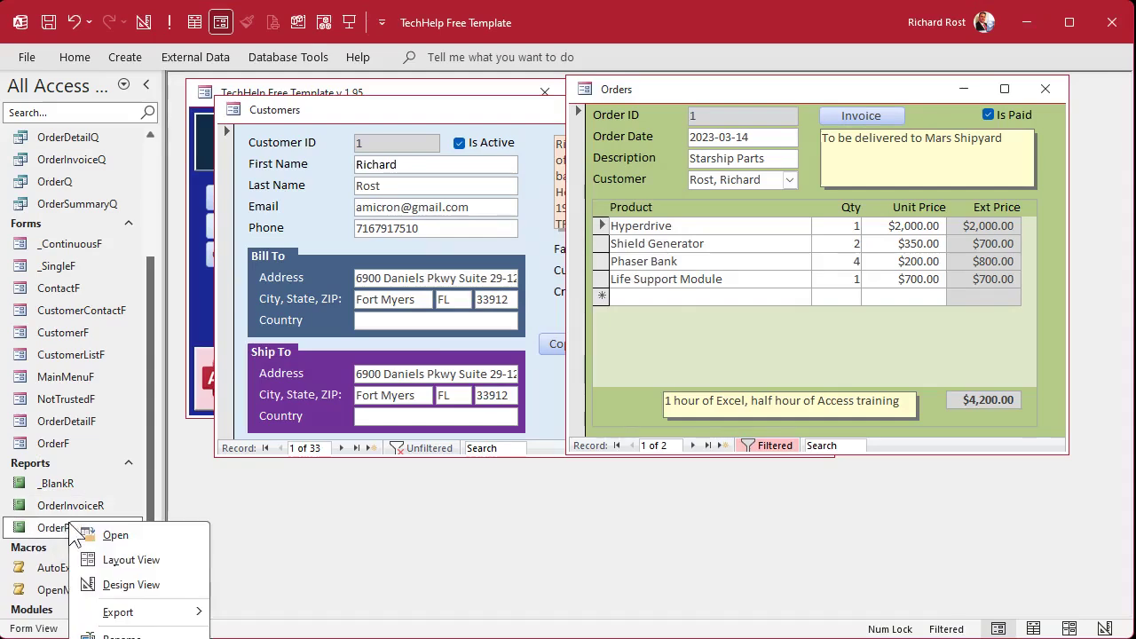
{"action": "left_click", "coordinate": [141, 585]}
{"action": "left_click", "coordinate": [394, 189]}
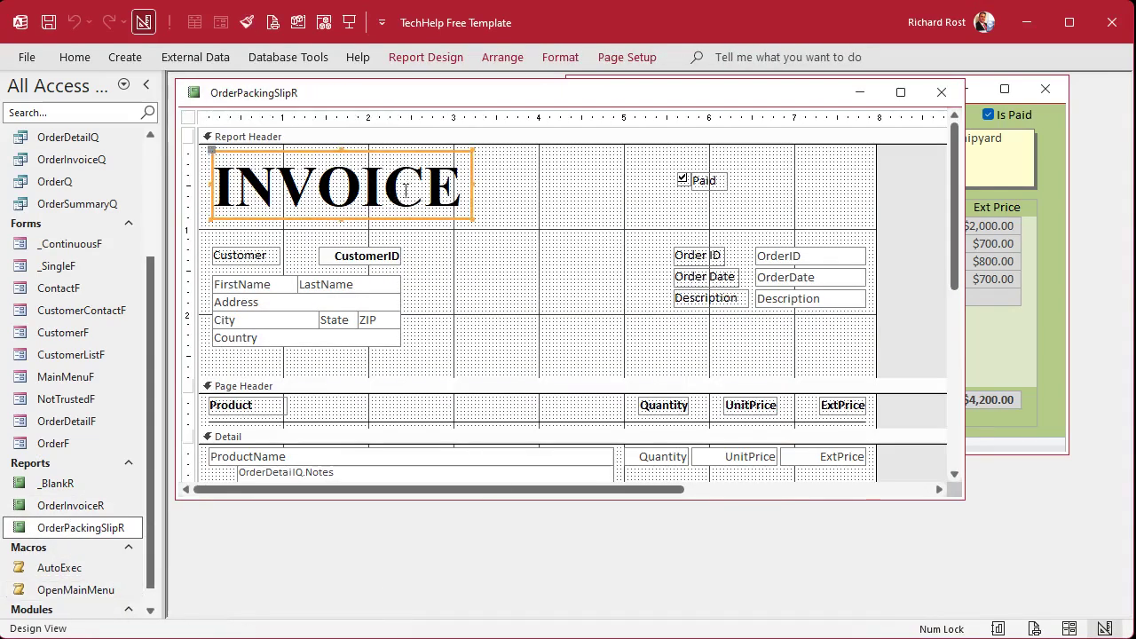
{"action": "left_click_drag", "start_coordinate": [471, 185], "coordinate": [616, 190]}
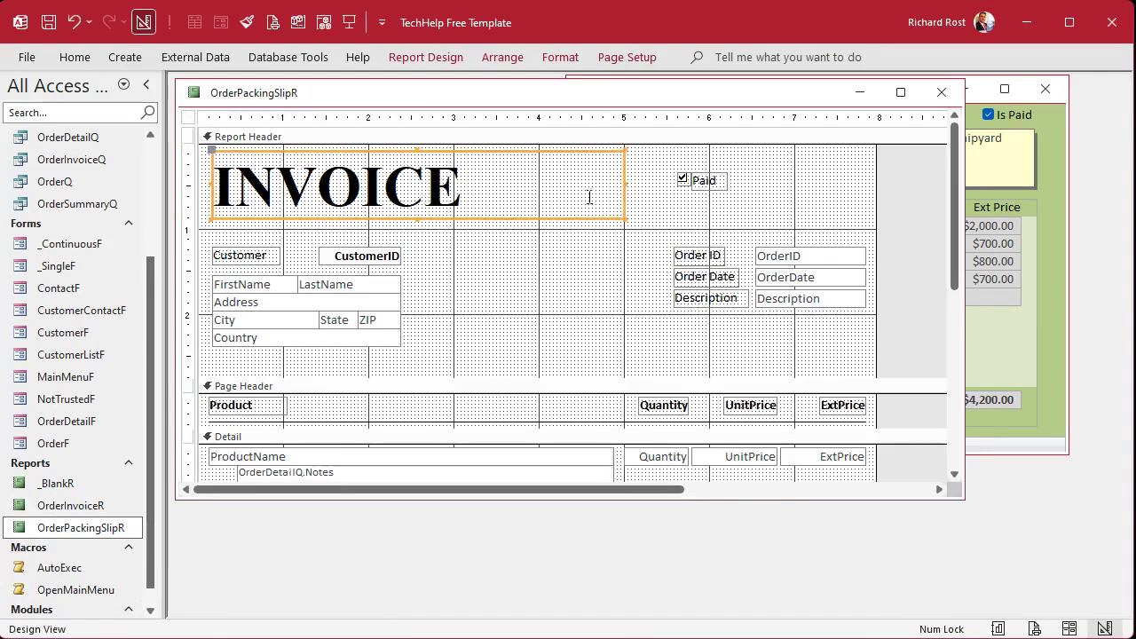
{"action": "left_click", "coordinate": [217, 195]}
{"action": "double_click", "coordinate": [218, 195]}
{"action": "type", "text": "Packing Sp"}
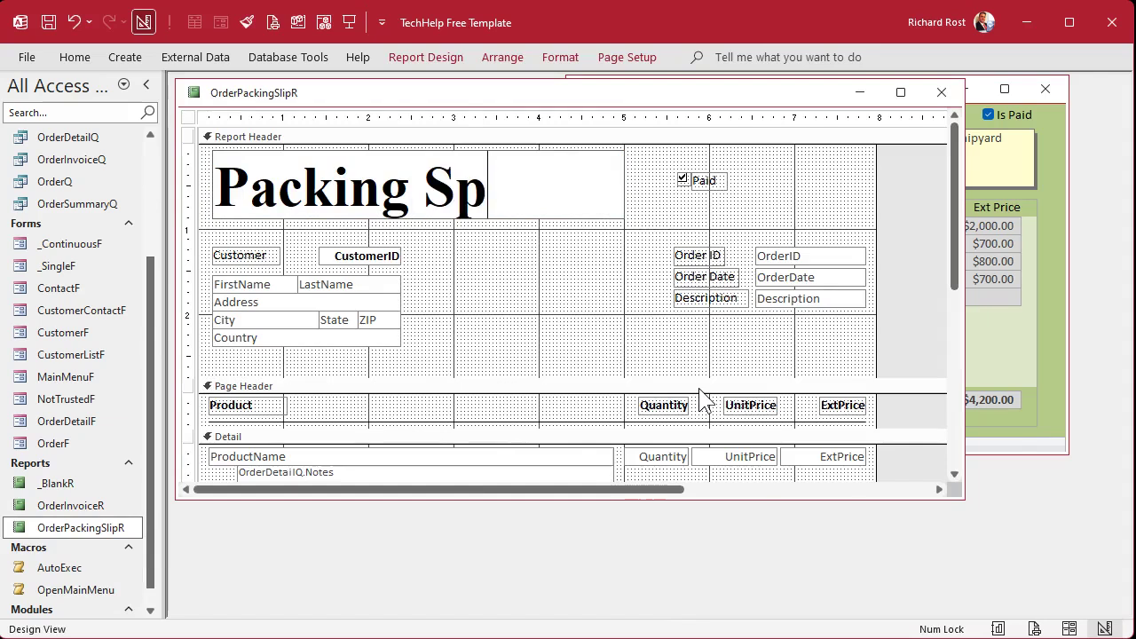
{"action": "key", "text": "BackSpace"}
{"action": "type", "text": "lipt"}
{"action": "key", "text": "BackSpace"}
{"action": "key", "text": "Return"}
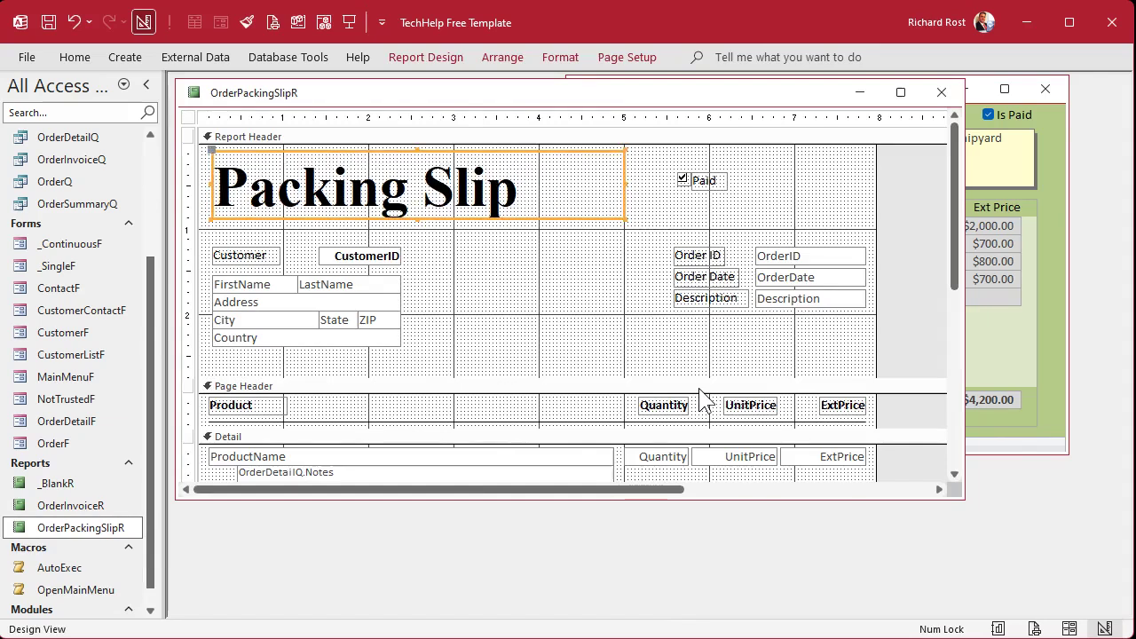
- Delete the Paid checkbox, the UnitPrice and ExtPrice columns, and the Sum([ExtPrice]) total box
{"action": "left_click_drag", "start_coordinate": [662, 161], "coordinate": [768, 219]}
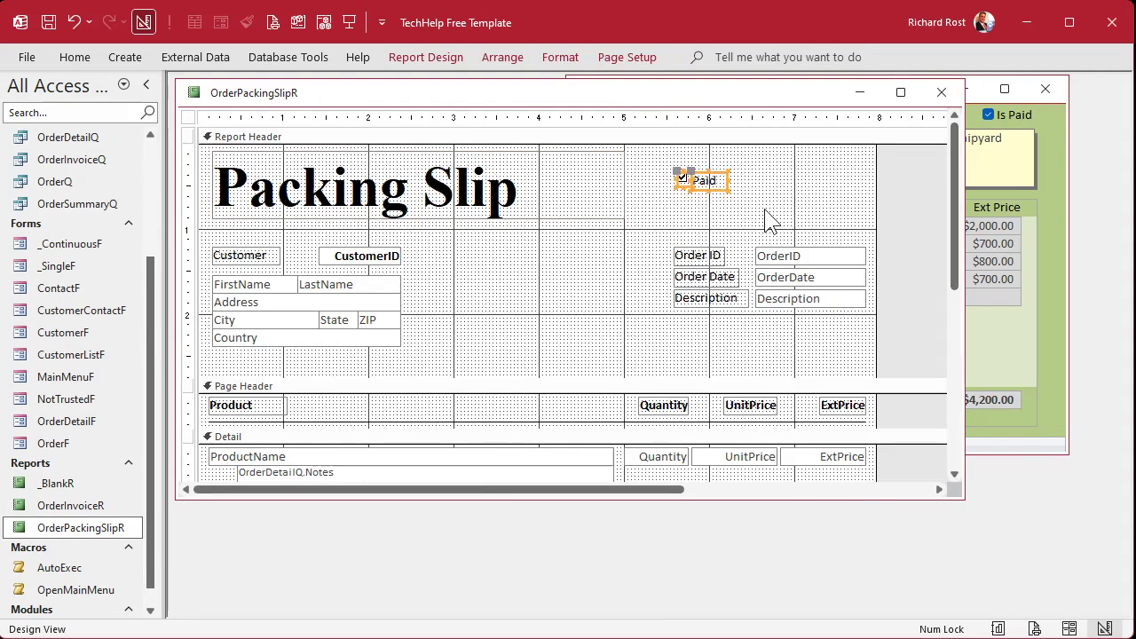
{"action": "key", "text": "Delete"}
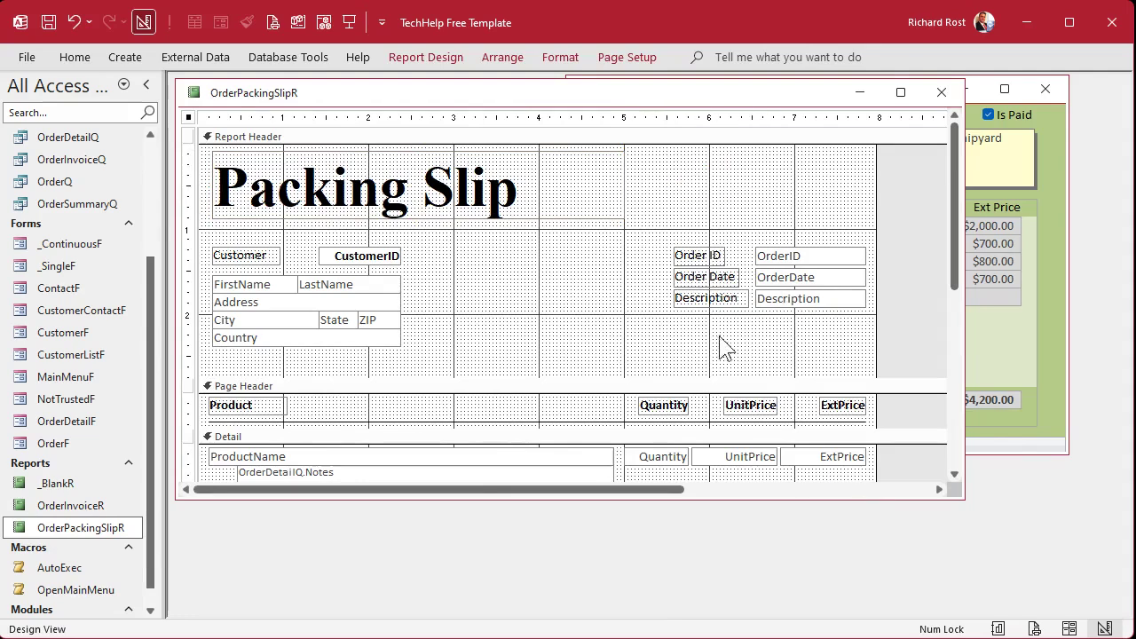
{"action": "scroll", "coordinate": [736, 333], "scroll_direction": "down", "scroll_amount": 2}
{"action": "left_click_drag", "start_coordinate": [735, 266], "coordinate": [859, 401]}
{"action": "key", "text": "Delete"}
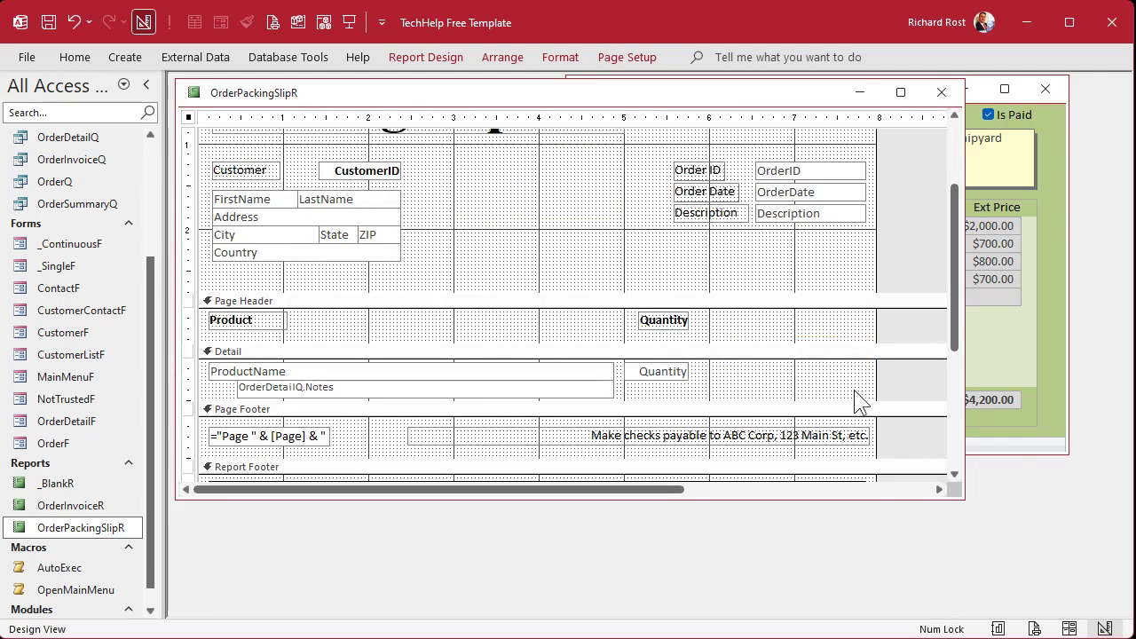
{"action": "scroll", "coordinate": [791, 343], "scroll_direction": "down", "scroll_amount": 4}
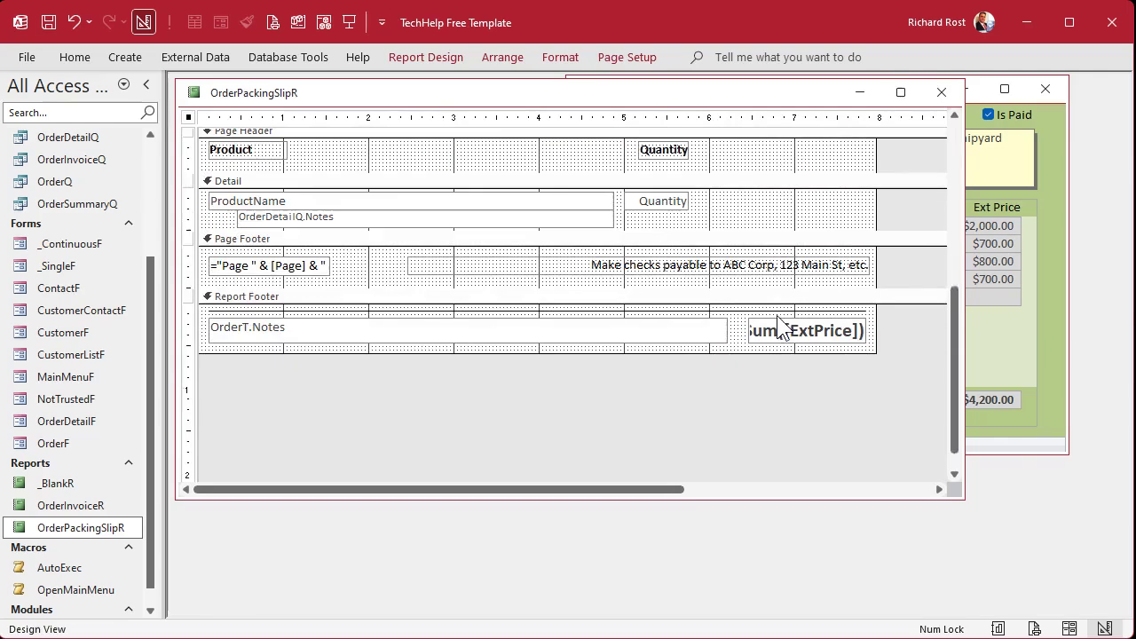
{"action": "left_click", "coordinate": [793, 330]}
{"action": "key", "text": "Delete"}
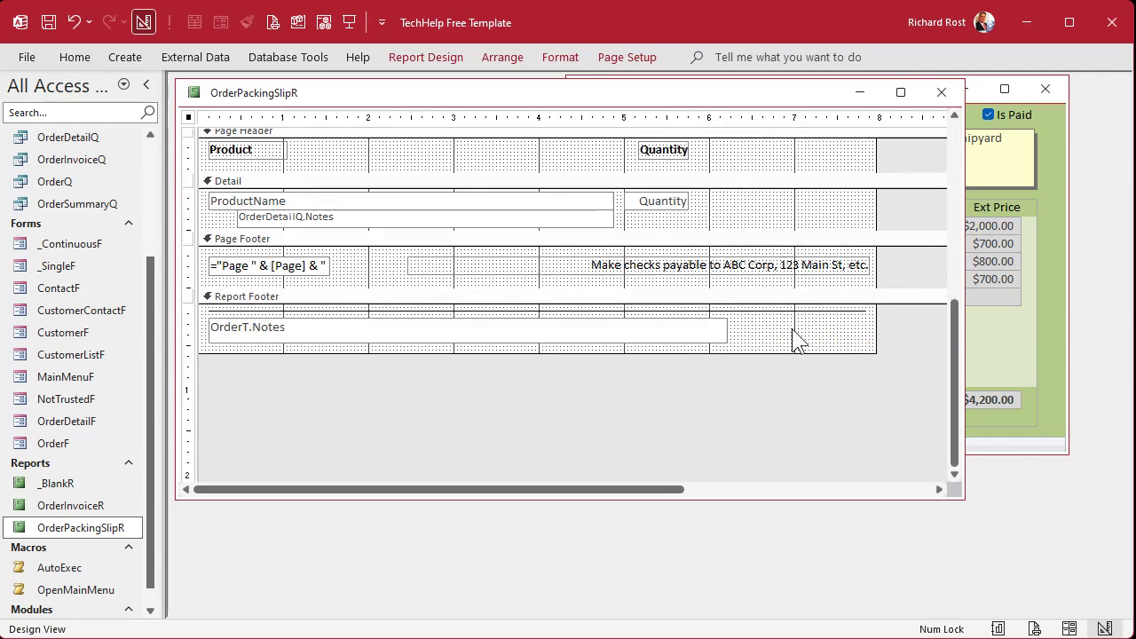
{"action": "scroll", "coordinate": [688, 368], "scroll_direction": "up", "scroll_amount": 5}
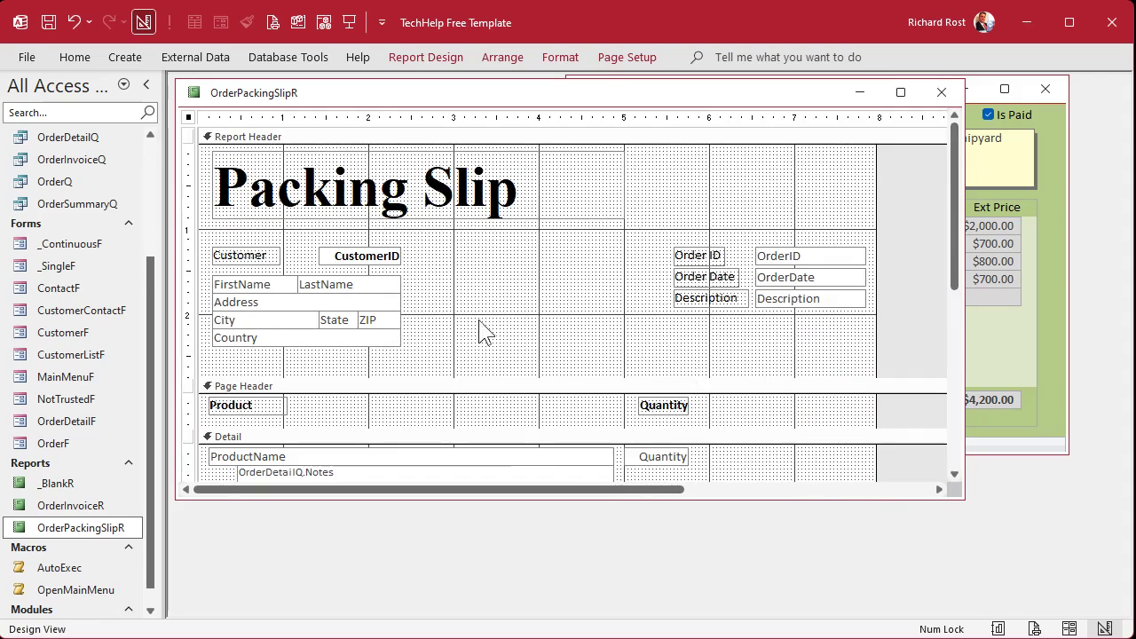
- Set the Address box's Control Source and Name both to ShipToAddress in the Property Sheet
{"action": "double_click", "coordinate": [357, 304]}
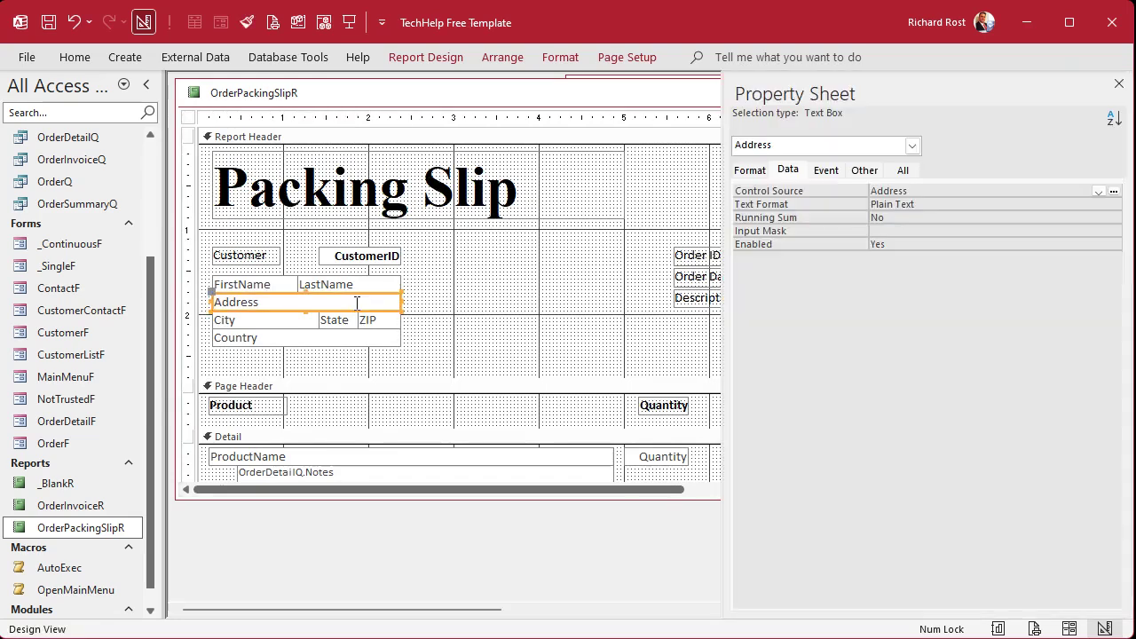
{"action": "left_click", "coordinate": [903, 171]}
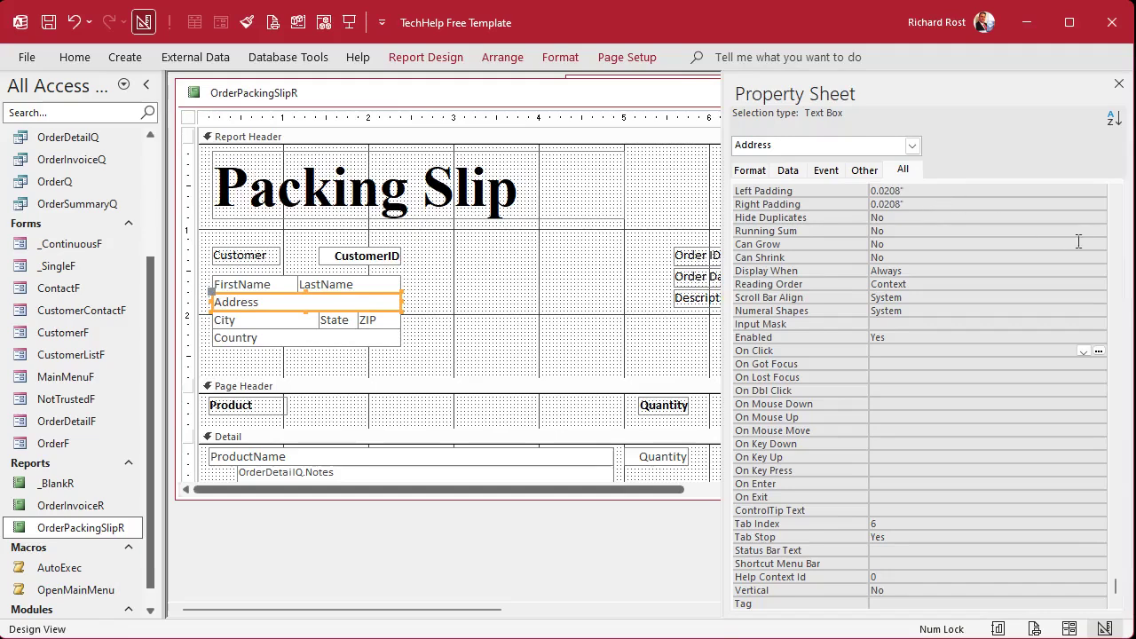
{"action": "left_click", "coordinate": [1117, 211]}
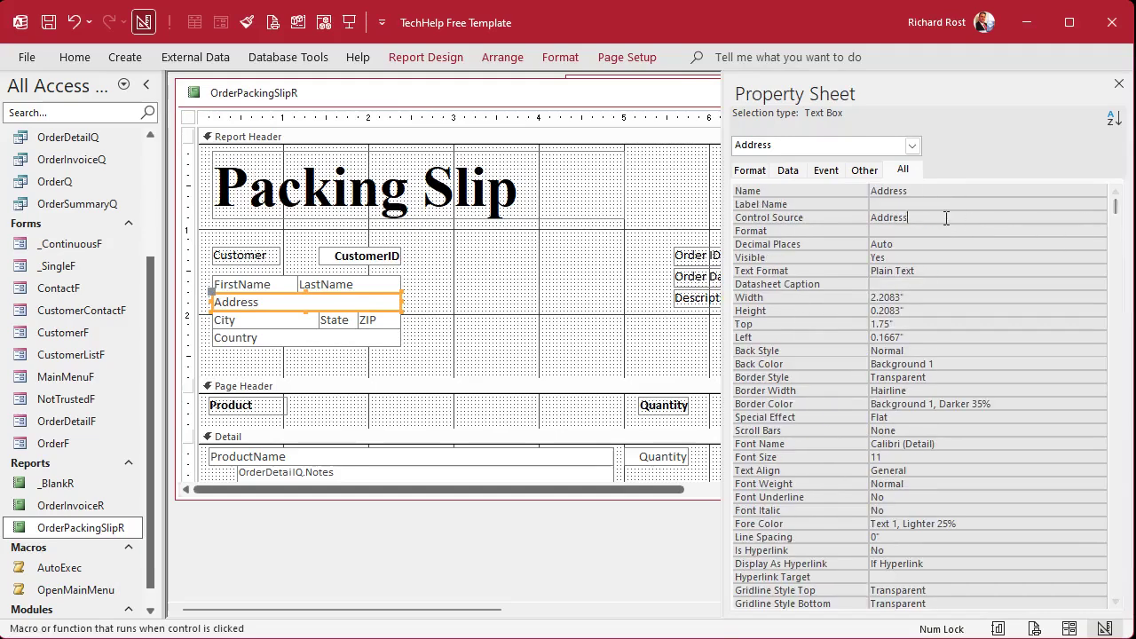
{"action": "left_click", "coordinate": [839, 219]}
{"action": "type", "text": "Ship"}
{"action": "key", "text": "Return"}
{"action": "key", "text": "Up"}
{"action": "key", "text": "ctrl+c"}
{"action": "key", "text": "Up"}
{"action": "key", "text": "ctrl+v"}
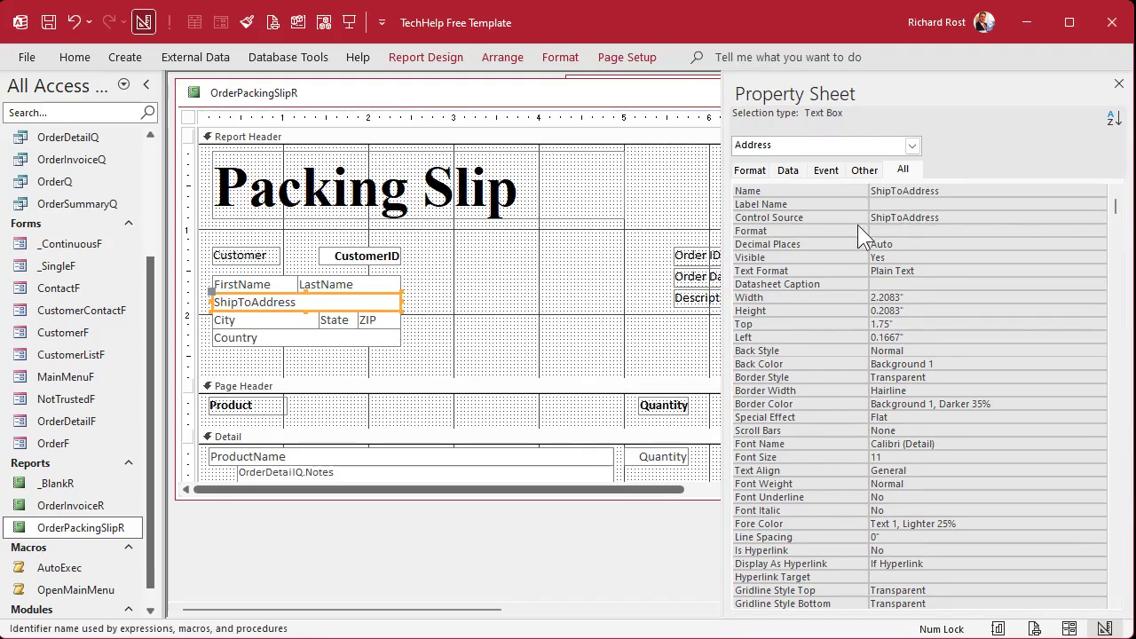
{"action": "key", "text": "Return"}
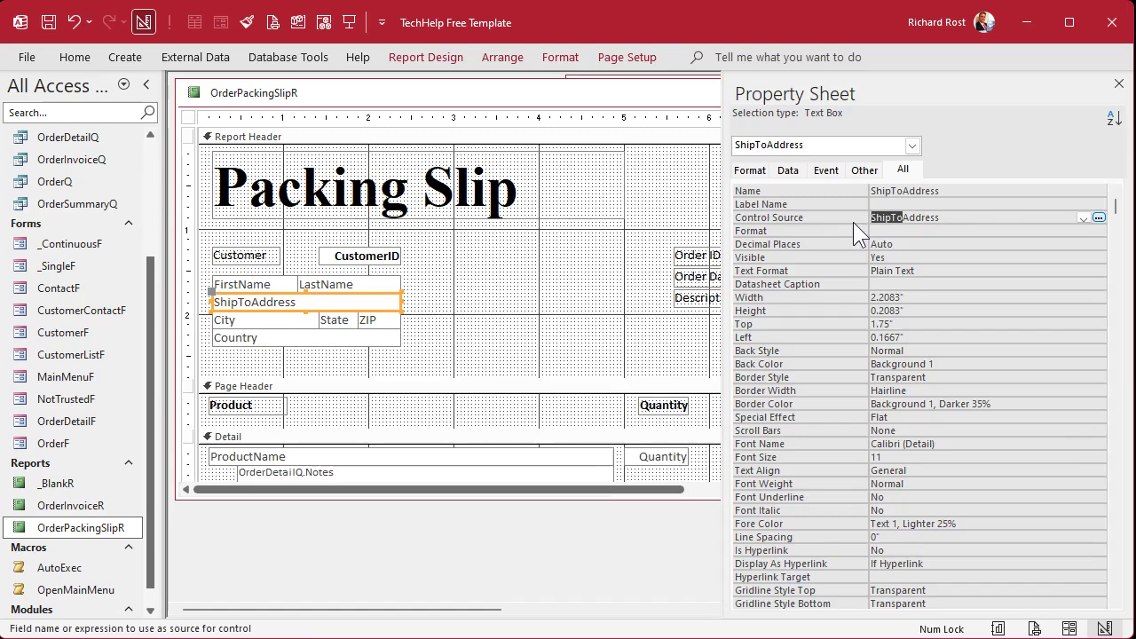
{"action": "key", "text": "Return"}
{"action": "left_click", "coordinate": [476, 337]}
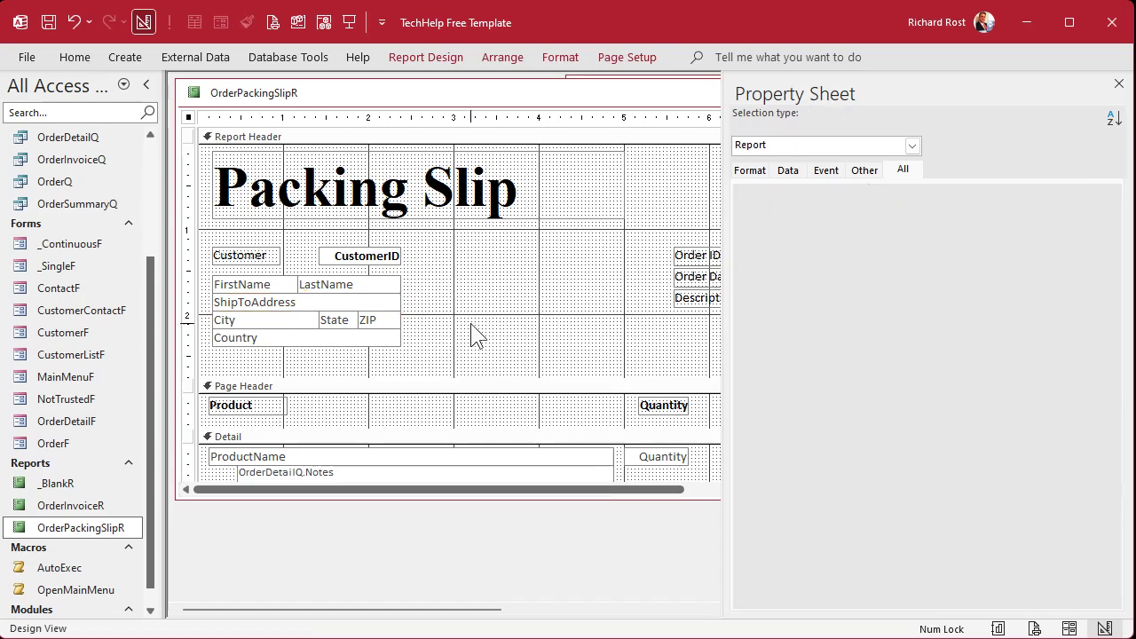
- Delete the State and ZIP boxes and widen the City box to match the address box
{"action": "left_click_drag", "start_coordinate": [406, 322], "coordinate": [333, 332]}
{"action": "key", "text": "Delete"}
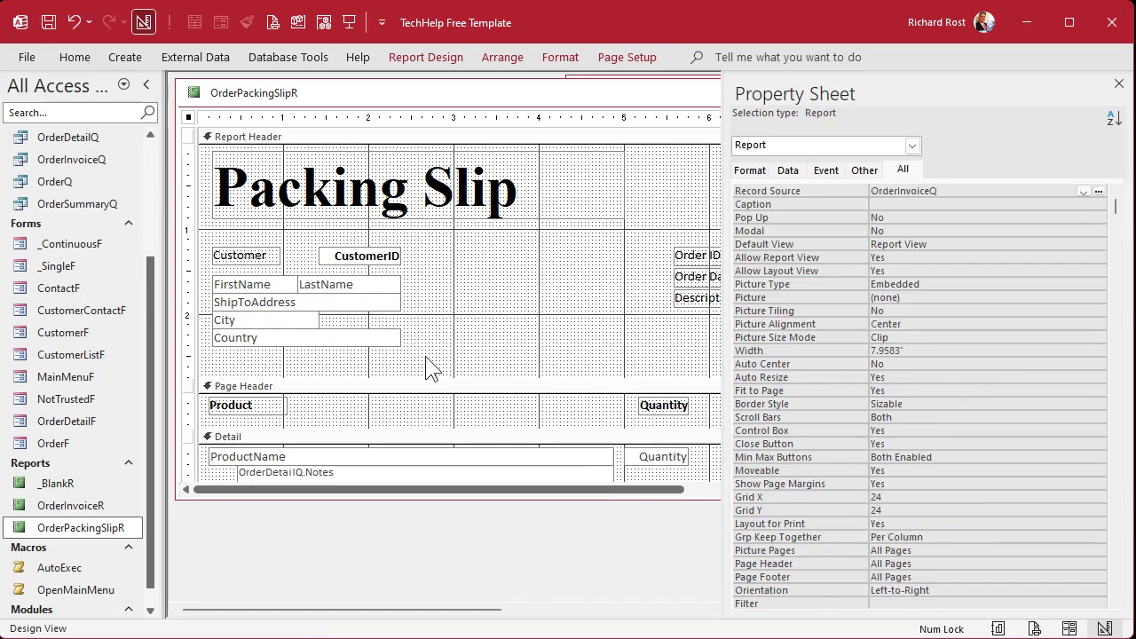
{"action": "left_click", "coordinate": [309, 319]}
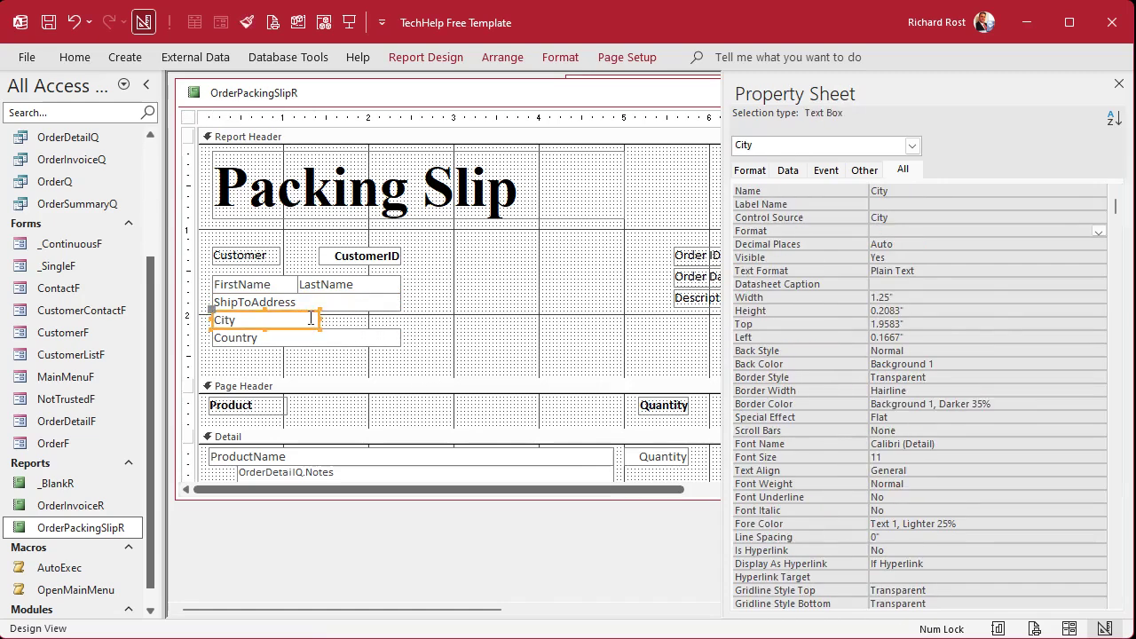
{"action": "left_click_drag", "start_coordinate": [320, 318], "coordinate": [402, 320]}
{"action": "left_click", "coordinate": [483, 339]}
{"action": "left_click", "coordinate": [307, 319]}
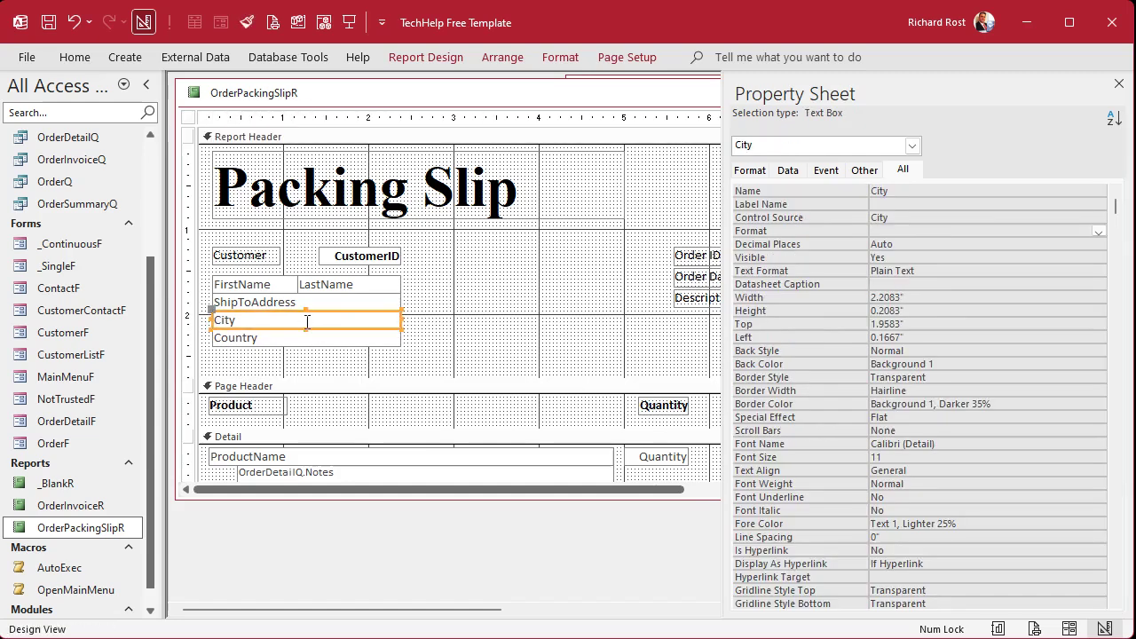
- Set the City box's Control Source to =ShipToCity & " " & ShipToState & " " & ShipToZIP
{"action": "left_click", "coordinate": [905, 190]}
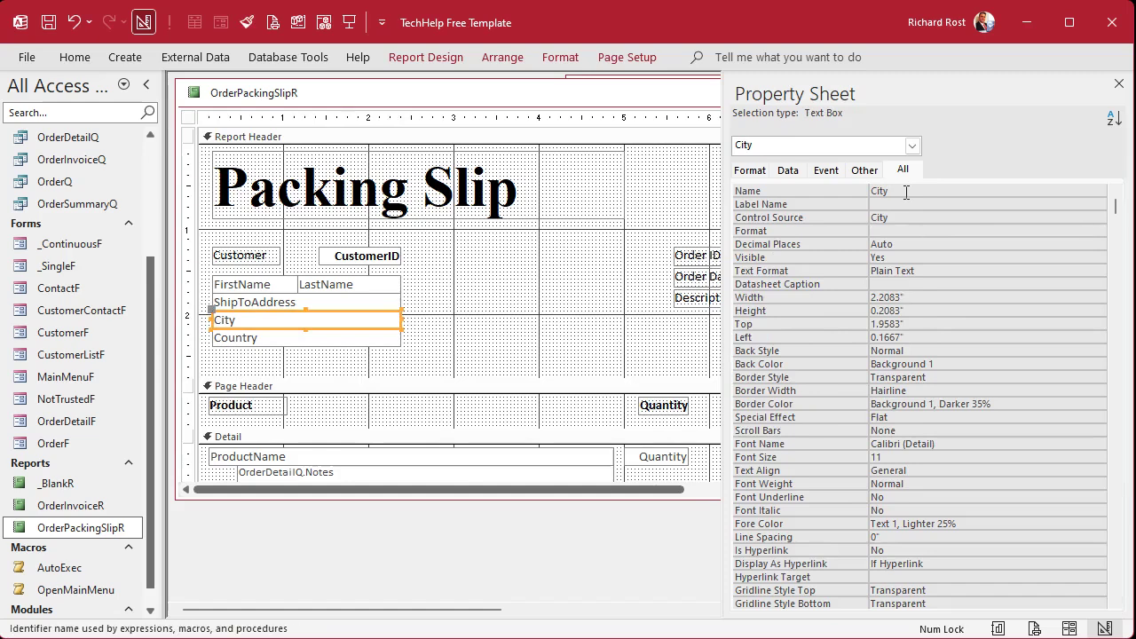
{"action": "left_click", "coordinate": [914, 218]}
{"action": "key", "text": "shift+F2"}
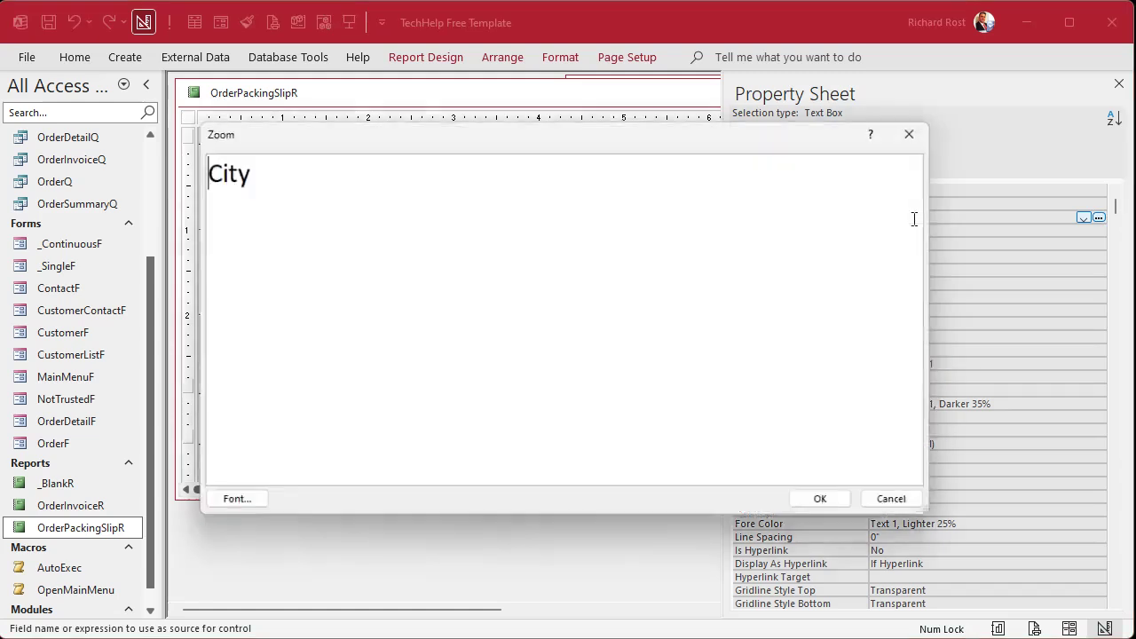
{"action": "key", "text": "ctrl+a"}
{"action": "type", "text": "="}
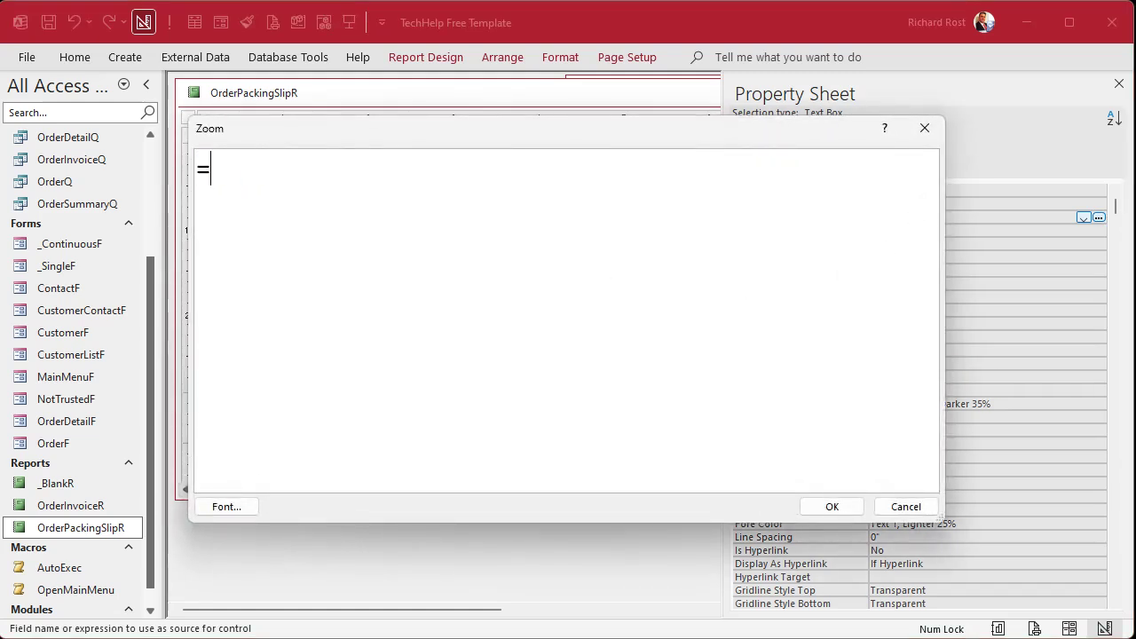
{"action": "type", "text": "ShipTo"}
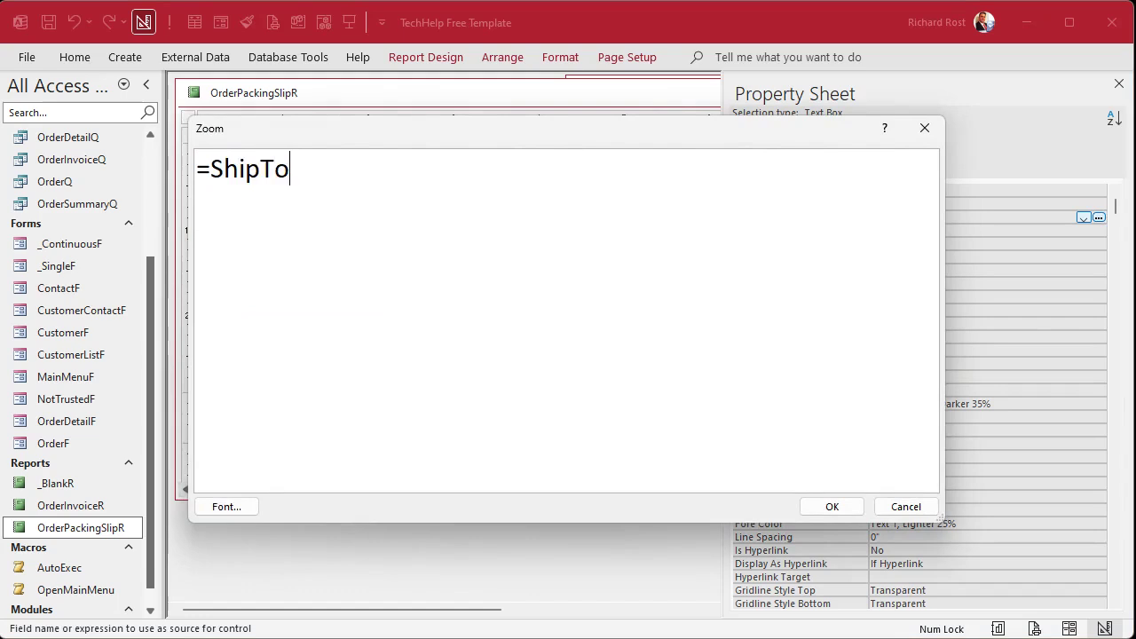
{"action": "type", "text": "City & \" \" "}
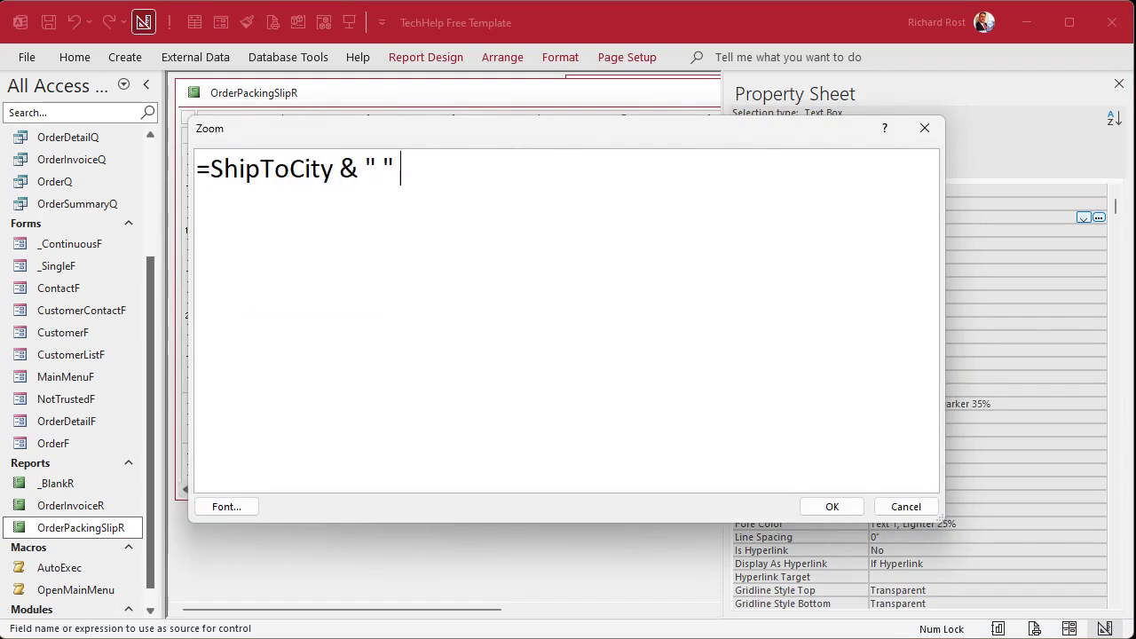
{"action": "type", "text": "& ShipTo"}
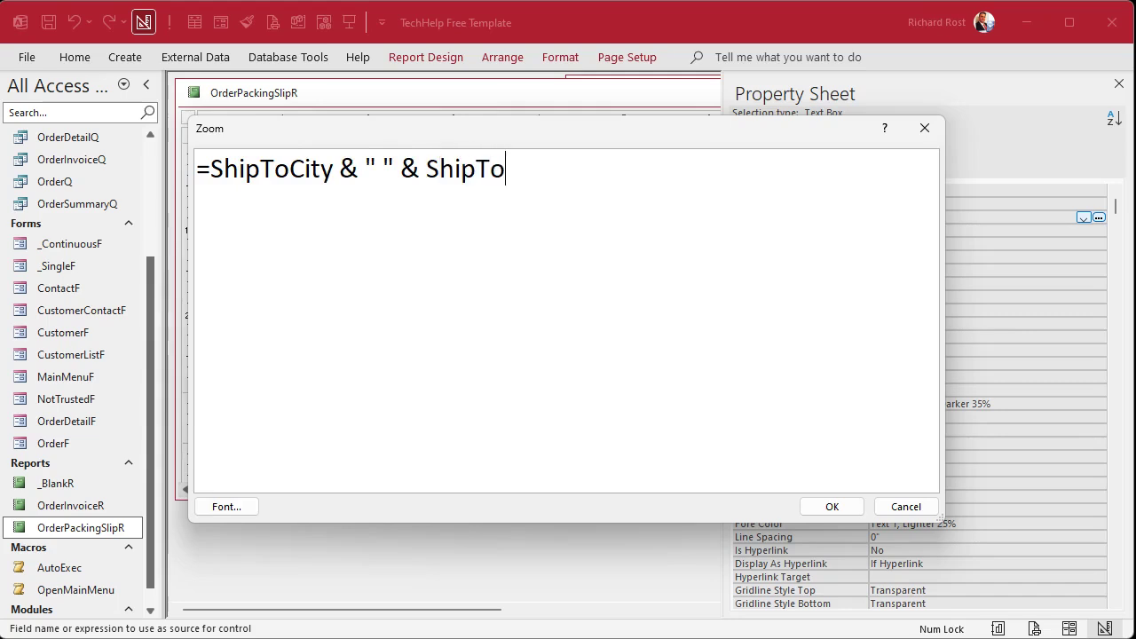
{"action": "type", "text": "State & \" \" & ShipToZIP"}
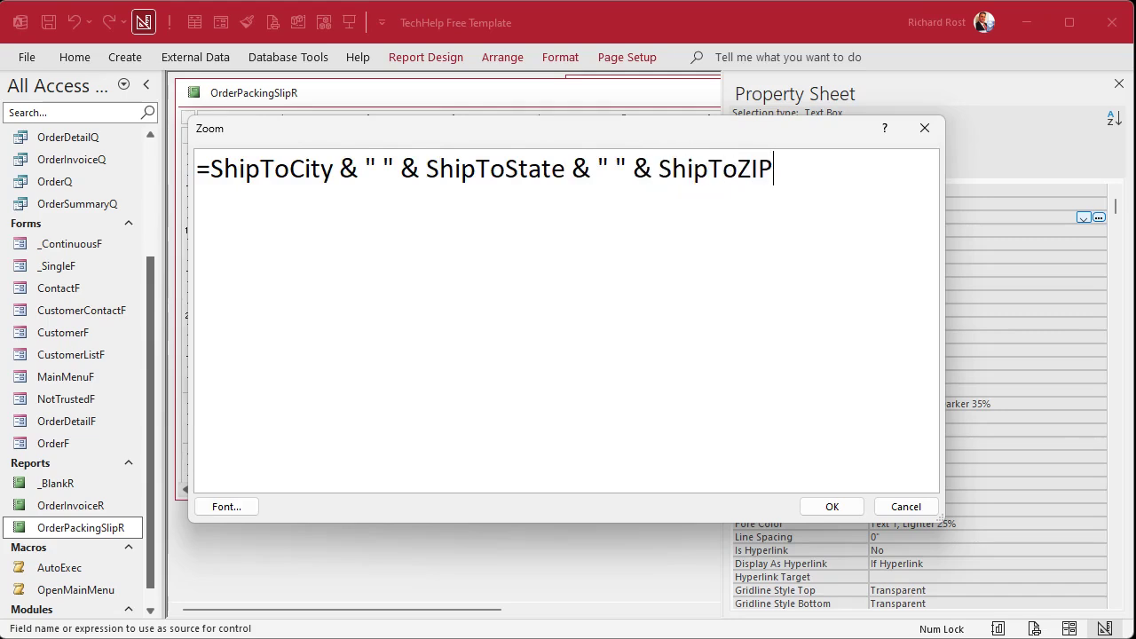
{"action": "left_click_drag", "start_coordinate": [572, 171], "coordinate": [592, 171]}
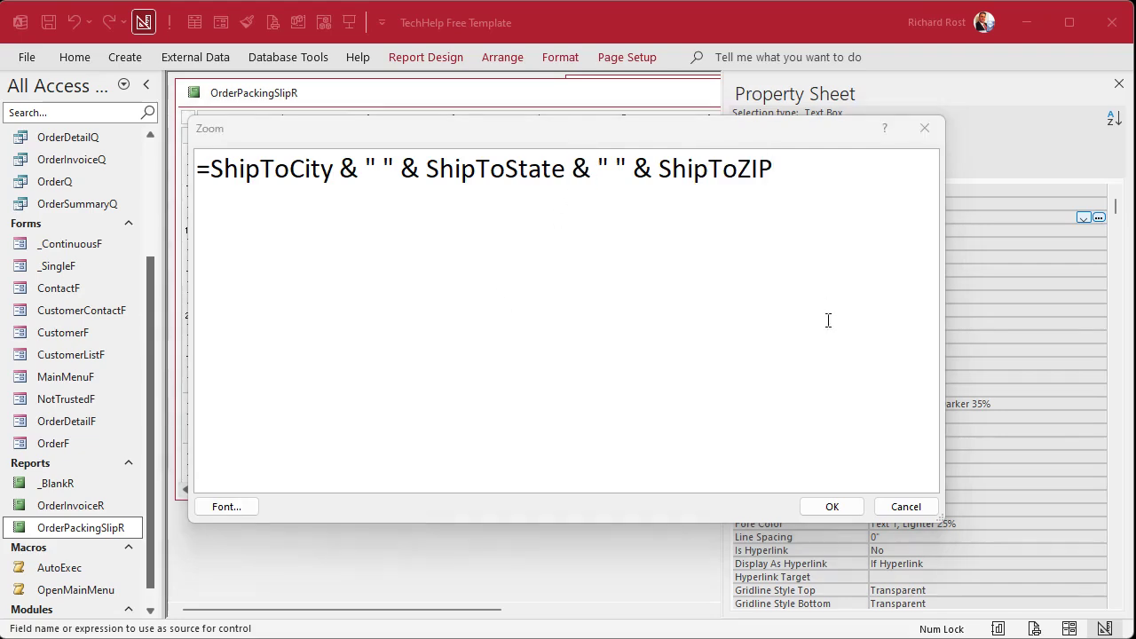
{"action": "left_click", "coordinate": [848, 507]}
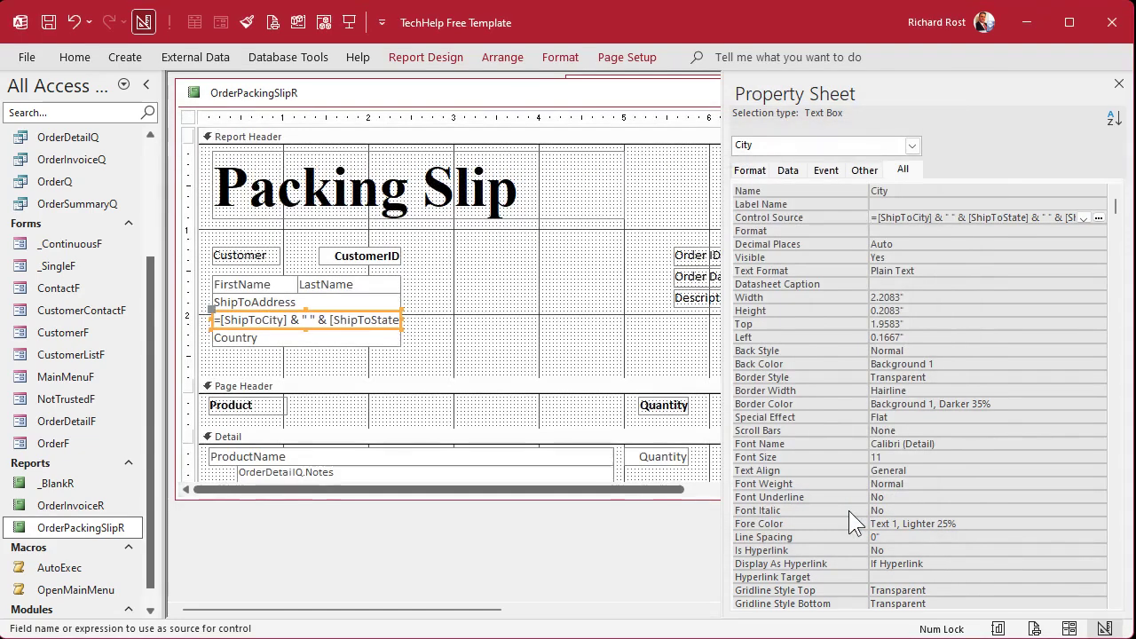
- Bind the country box to ShipToCountry and rename it ShipToCountry
{"action": "left_click", "coordinate": [309, 337]}
{"action": "left_click", "coordinate": [874, 217]}
{"action": "type", "text": "ShipToCountry"}
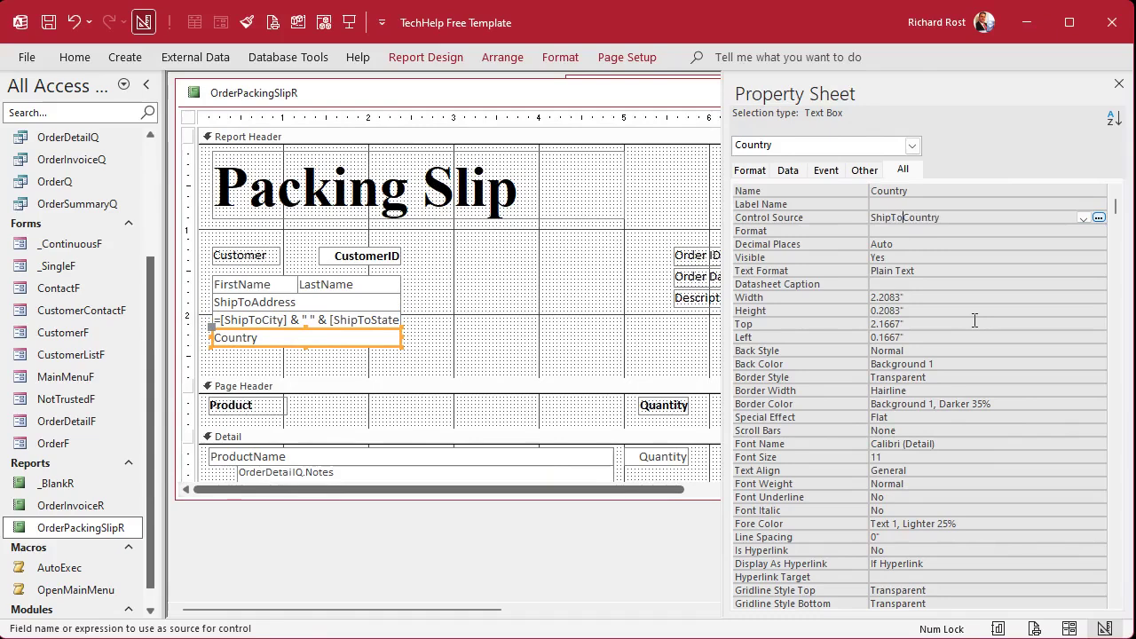
{"action": "key", "text": "Return"}
{"action": "key", "text": "ctrl+c"}
{"action": "key", "text": "Up"}
{"action": "key", "text": "Up"}
{"action": "key", "text": "ctrl+v"}
{"action": "key", "text": "Down"}
{"action": "key", "text": "Down"}
- Rename the city-state-ZIP box ShipToCSZ and close the Property Sheet
{"action": "left_click", "coordinate": [315, 304]}
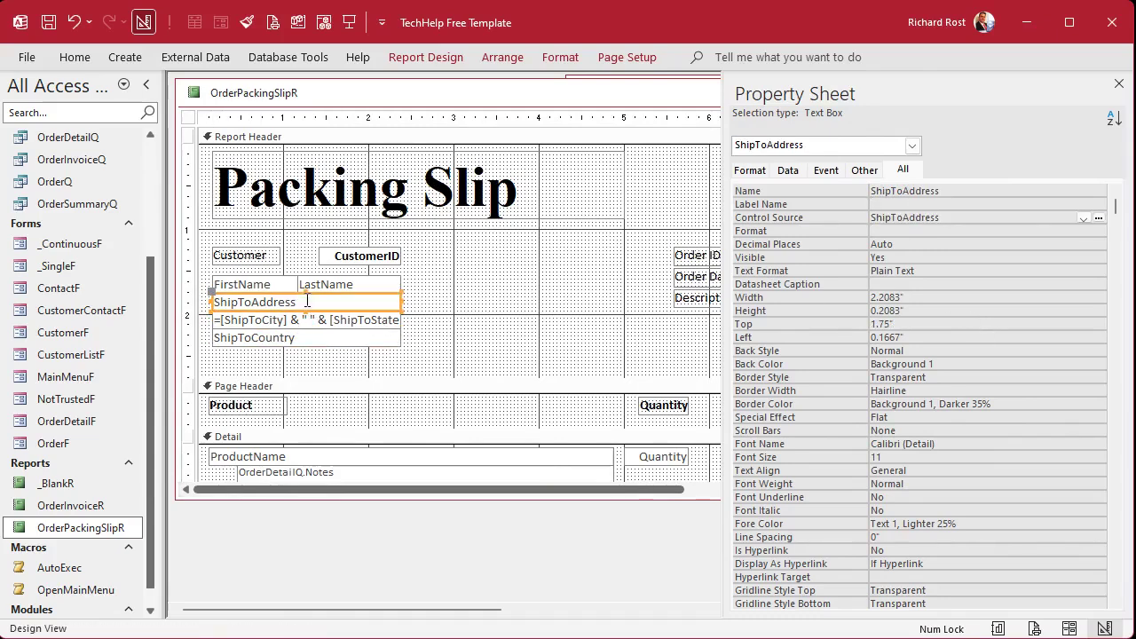
{"action": "left_click", "coordinate": [312, 322]}
{"action": "left_click", "coordinate": [811, 190]}
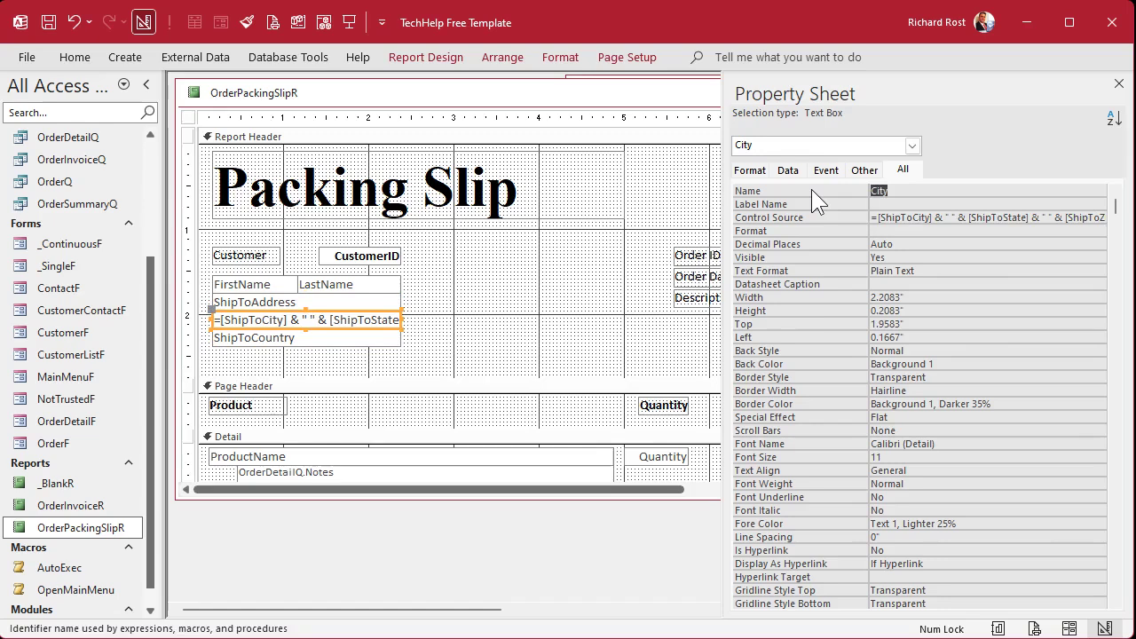
{"action": "type", "text": "ShipToCi"}
{"action": "key", "text": "BackSpace"}
{"action": "type", "text": "SZ"}
{"action": "key", "text": "Tab"}
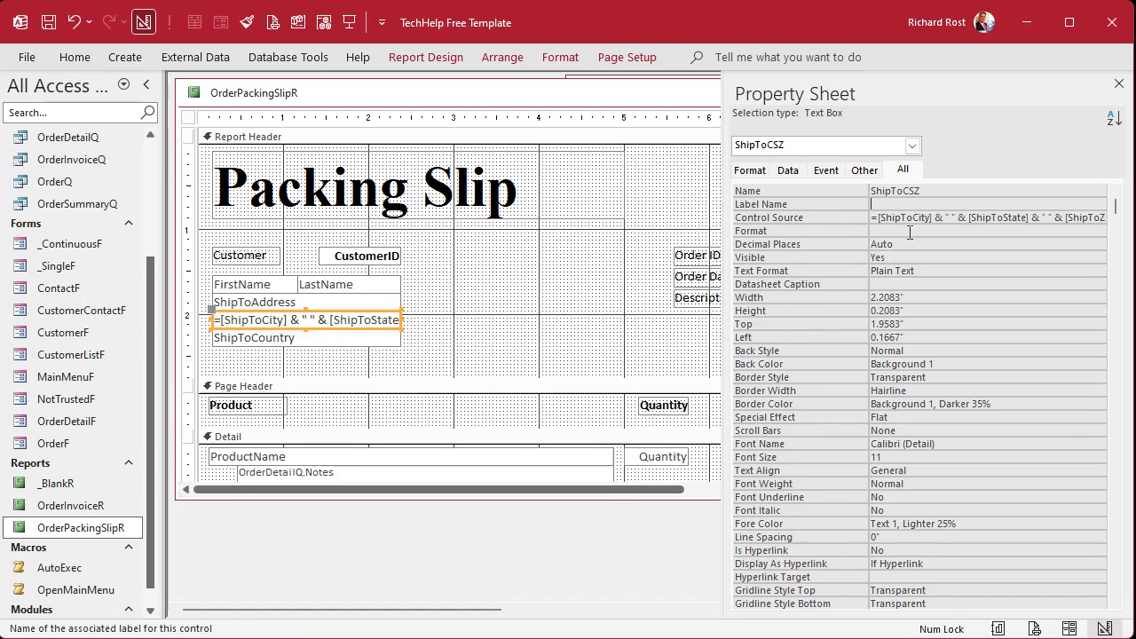
{"action": "left_click", "coordinate": [1118, 83]}
{"action": "left_click", "coordinate": [497, 333]}
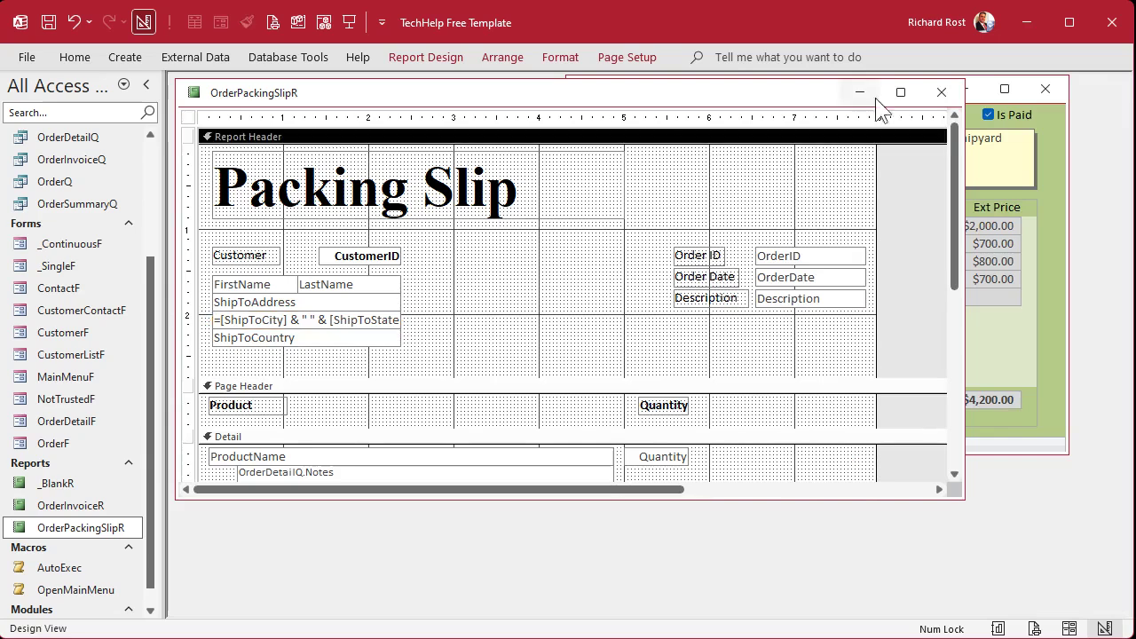
- Open the OrderPackingSlipR report in preview and zoom in on the Ship To address
{"action": "left_click", "coordinate": [939, 92]}
{"action": "right_click", "coordinate": [84, 527]}
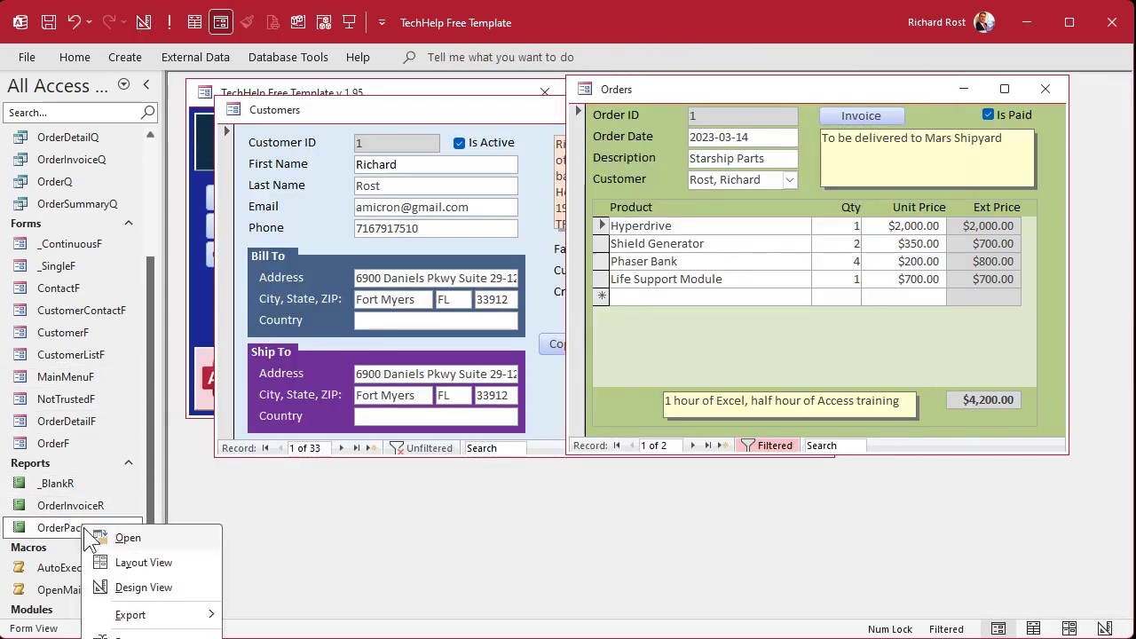
{"action": "left_click", "coordinate": [128, 537]}
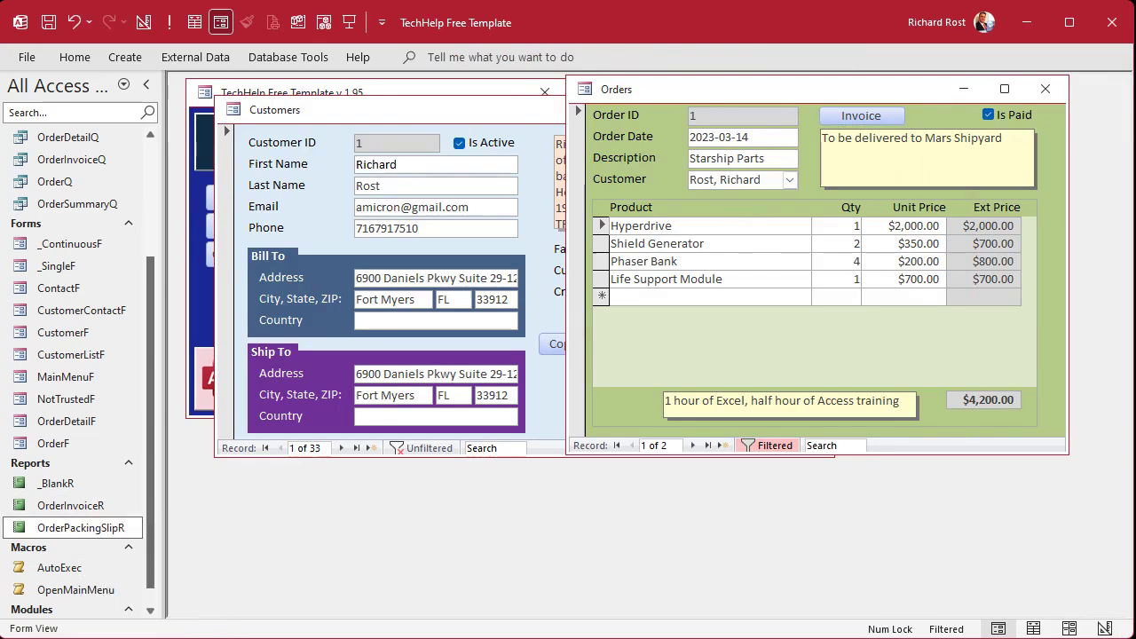
{"action": "left_click", "coordinate": [251, 256]}
{"action": "left_click", "coordinate": [249, 257]}
{"action": "left_click", "coordinate": [229, 258]}
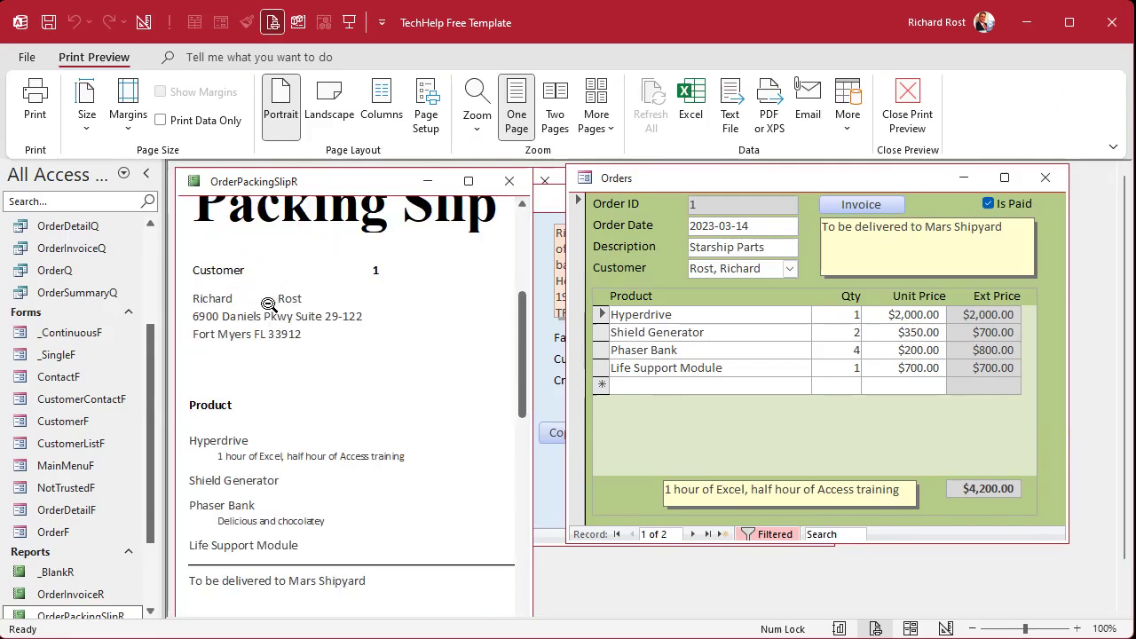
- Check the whole packing slip page, then open the Orders form in Design View
{"action": "left_click", "coordinate": [345, 308]}
{"action": "left_click", "coordinate": [447, 262]}
{"action": "left_click", "coordinate": [448, 262]}
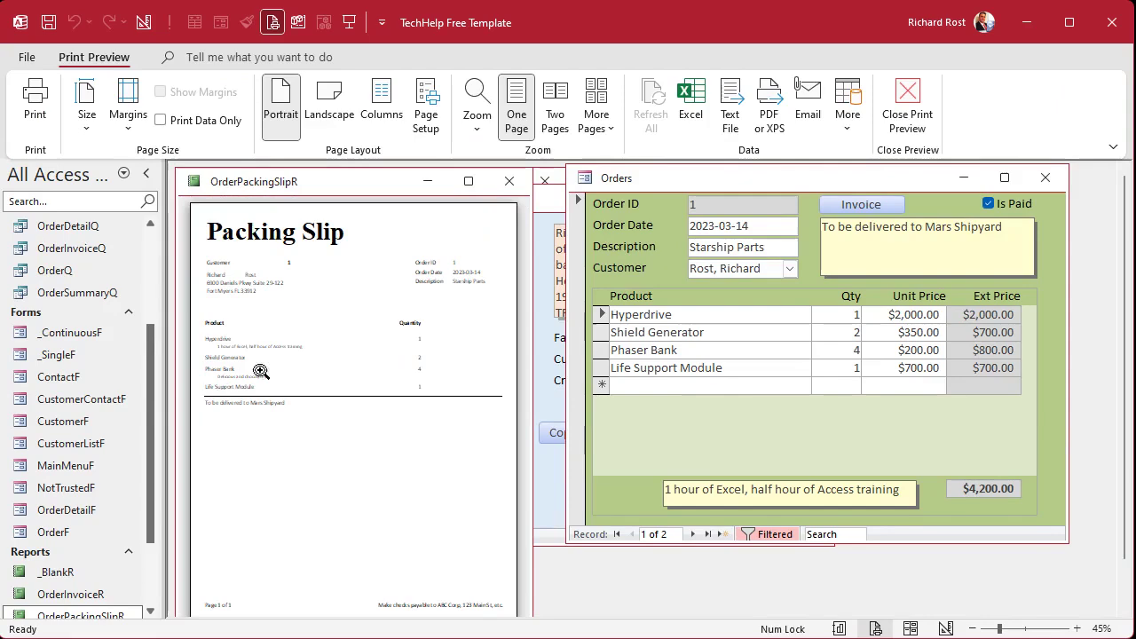
{"action": "left_click", "coordinate": [509, 181]}
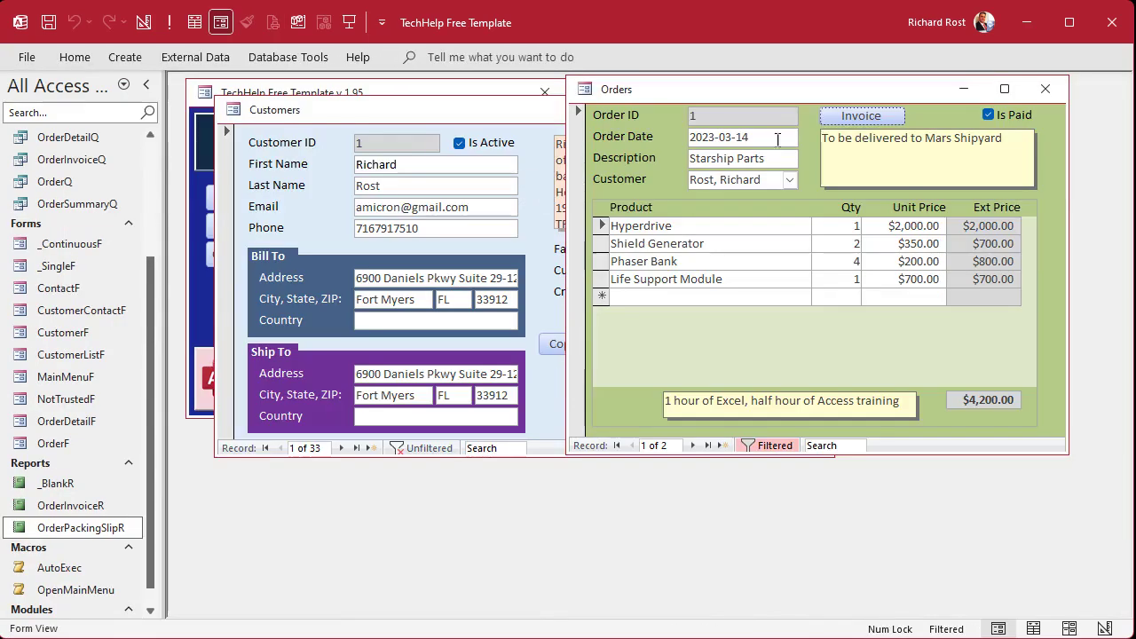
{"action": "right_click", "coordinate": [836, 97]}
{"action": "left_click", "coordinate": [898, 235]}
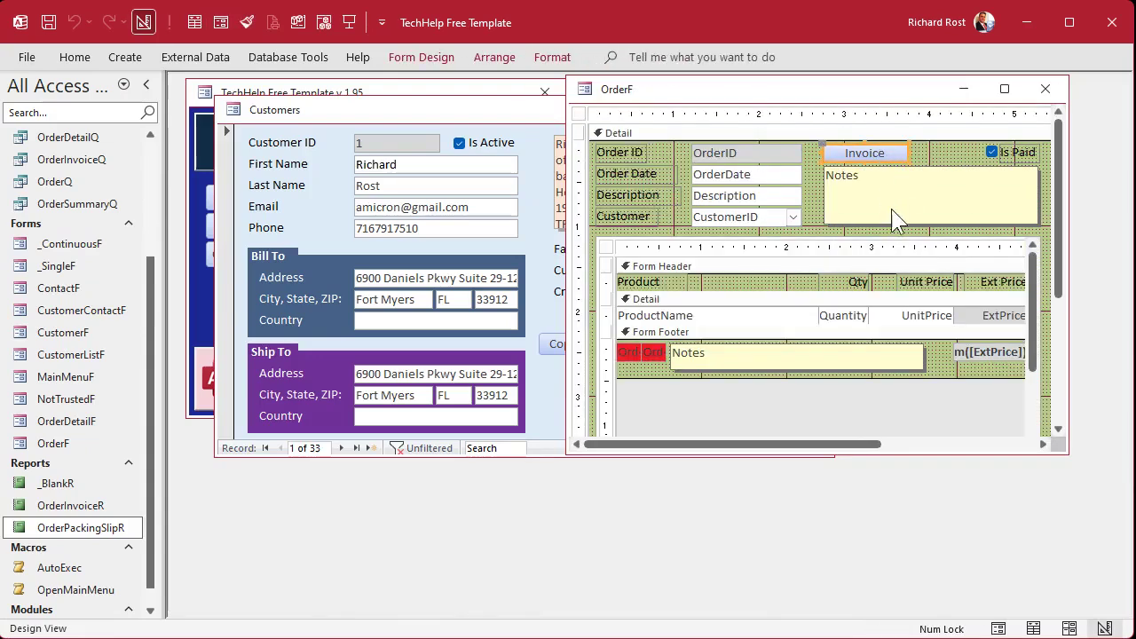
- Copy the Invoice button and place the copy beside it, next to Is Paid
{"action": "key", "text": "ctrl+c"}
{"action": "key", "text": "ctrl+v"}
{"action": "left_click", "coordinate": [887, 182]}
{"action": "left_click_drag", "start_coordinate": [887, 188], "coordinate": [903, 152]}
- Caption the copied button Packing Slip and open the Invoice button's click event code
{"action": "left_click", "coordinate": [926, 155]}
{"action": "left_click", "coordinate": [932, 153]}
{"action": "type", "text": "Pack Slip"}
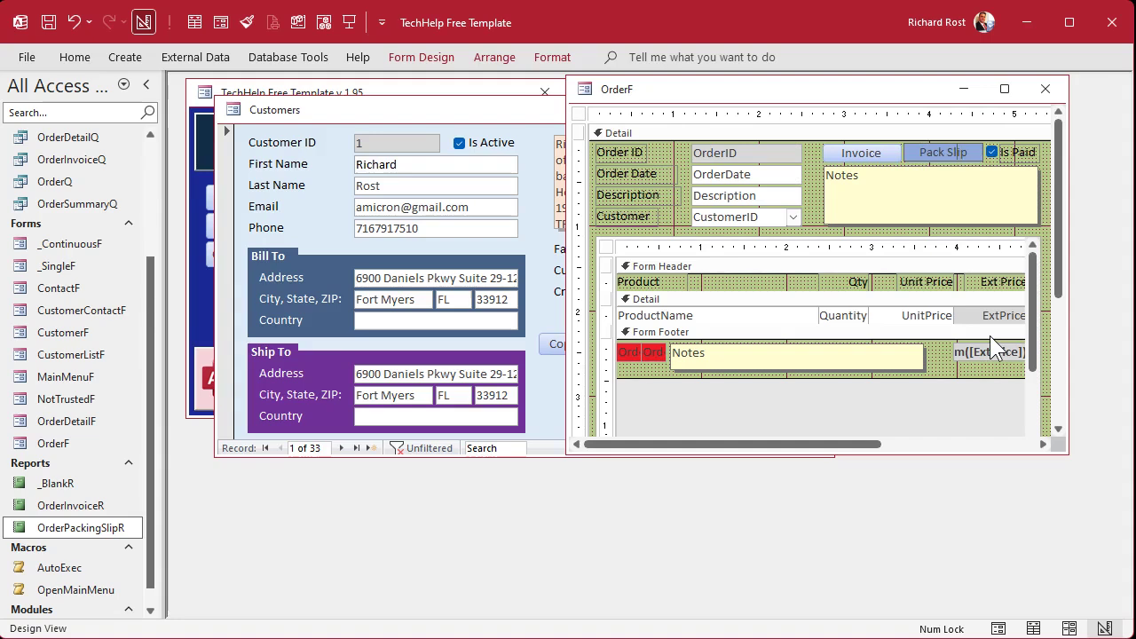
{"action": "type", "text": "ing"}
{"action": "key", "text": "Return"}
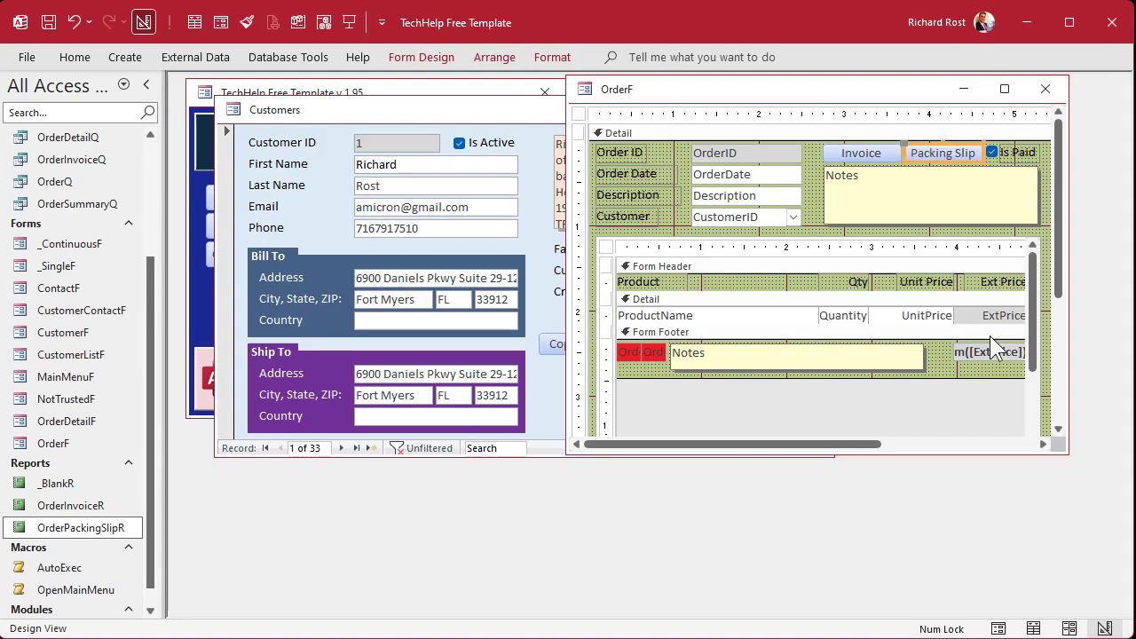
{"action": "right_click", "coordinate": [877, 153]}
{"action": "left_click", "coordinate": [910, 161]}
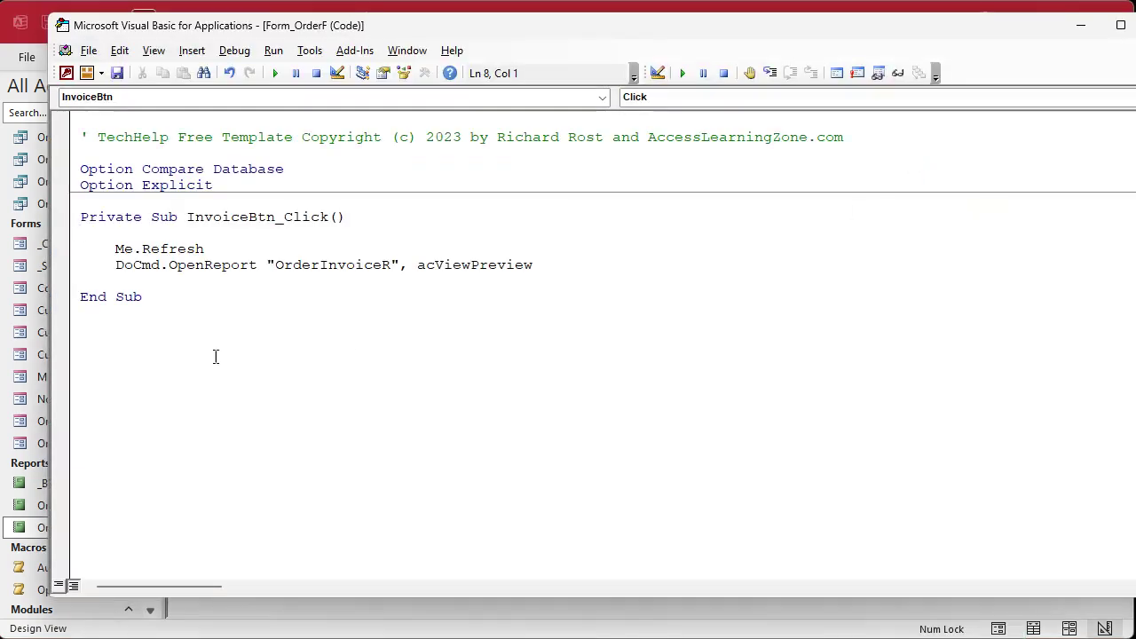
- Copy InvoiceBtn_Click's two code lines into a new Packing Slip button click procedure
{"action": "double_click", "coordinate": [169, 250]}
{"action": "left_click_drag", "start_coordinate": [191, 232], "coordinate": [583, 270]}
{"action": "key", "text": "ctrl+c"}
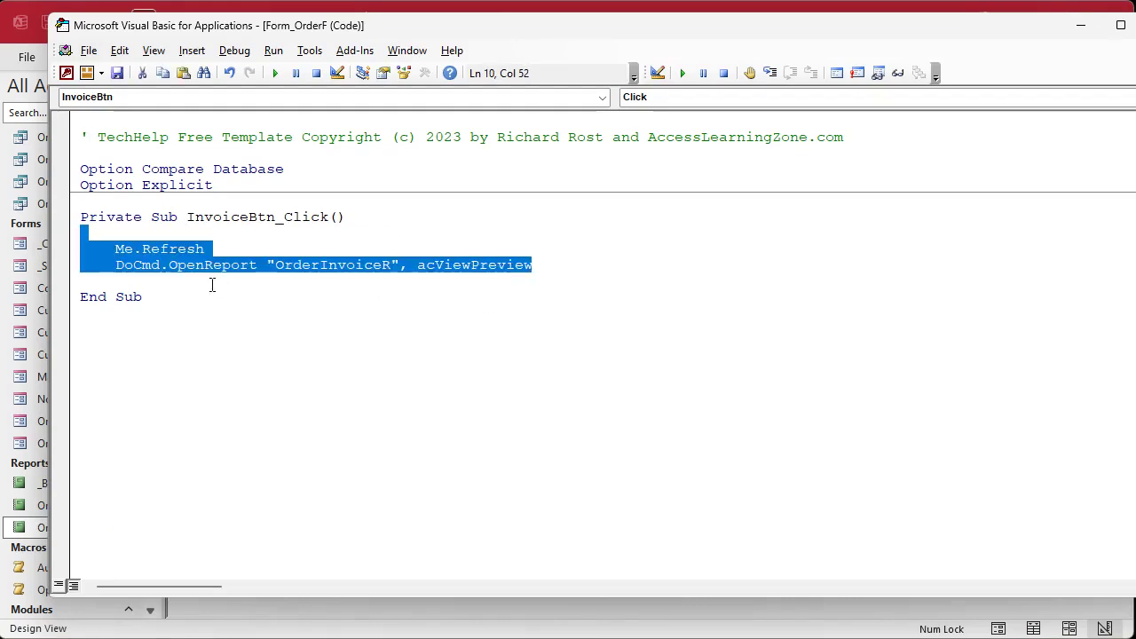
{"action": "left_click", "coordinate": [785, 9]}
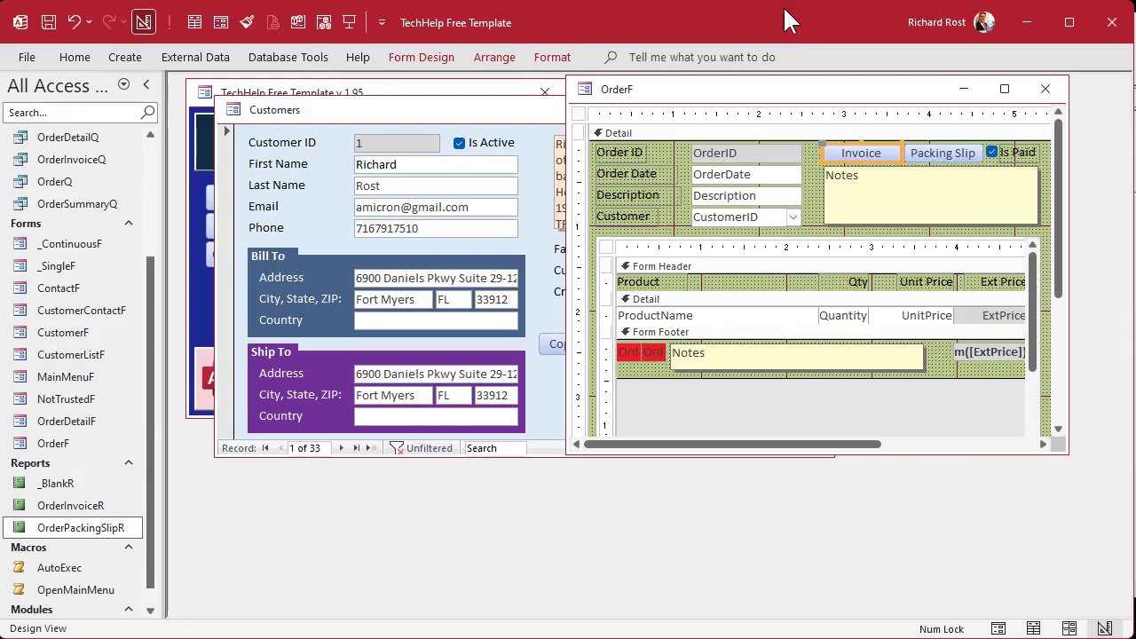
{"action": "right_click", "coordinate": [948, 151]}
{"action": "left_click", "coordinate": [1000, 158]}
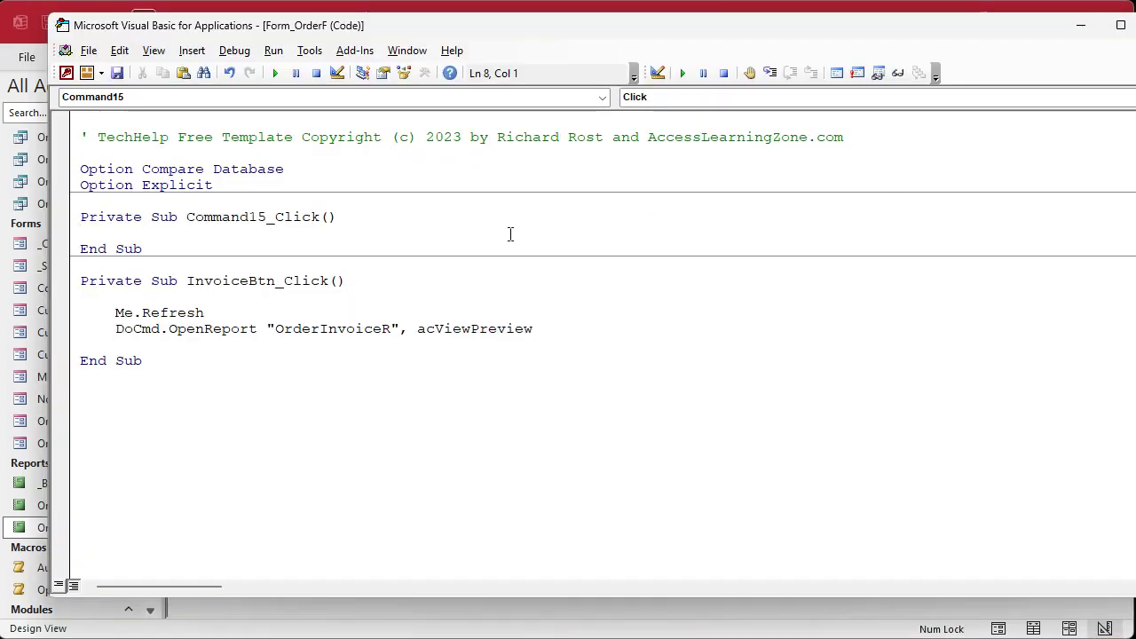
{"action": "key", "text": "ctrl+v"}
- Change the report name to OrderPackingSlipR, compile the code, and close the Orders form design
{"action": "key", "text": "Return"}
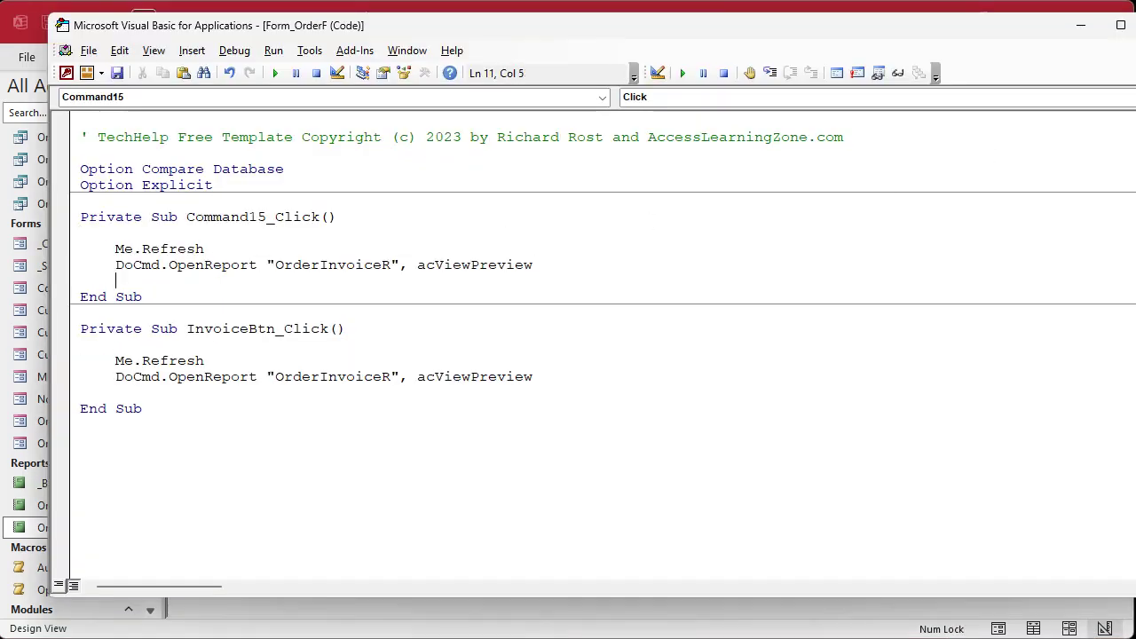
{"action": "left_click_drag", "start_coordinate": [320, 264], "coordinate": [387, 264]}
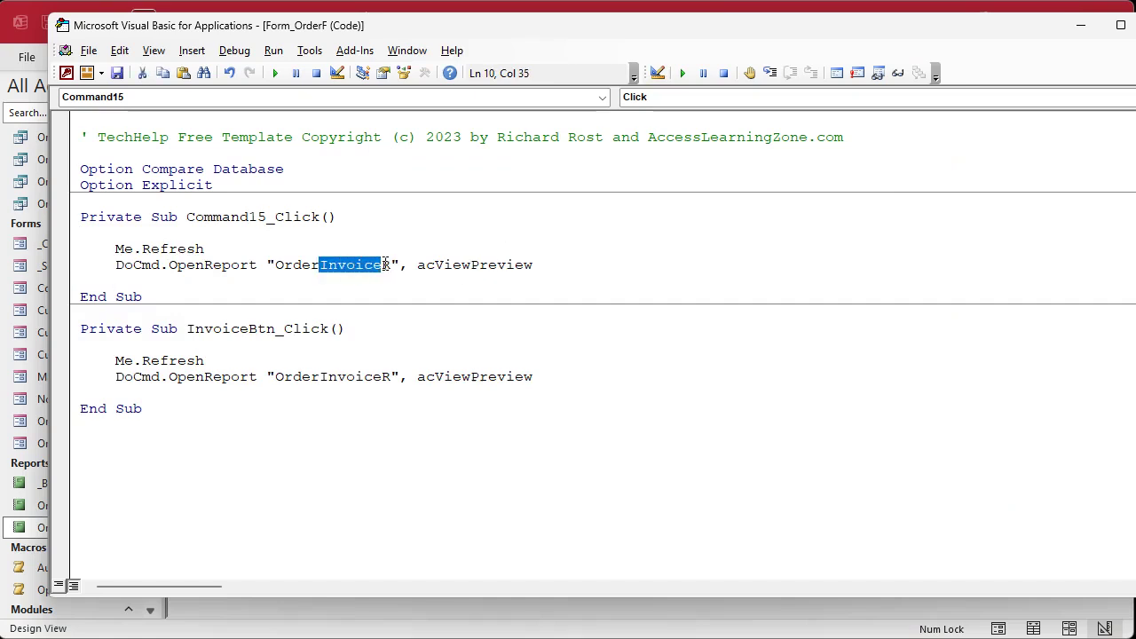
{"action": "type", "text": "PackingSlip"}
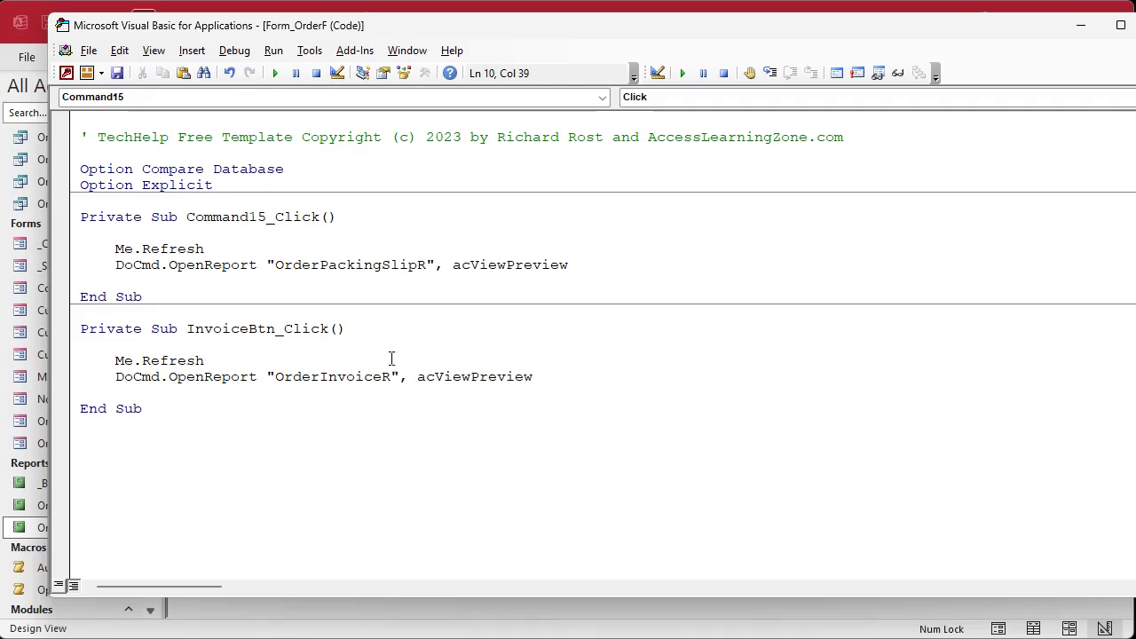
{"action": "left_click", "coordinate": [245, 55]}
{"action": "left_click", "coordinate": [253, 64]}
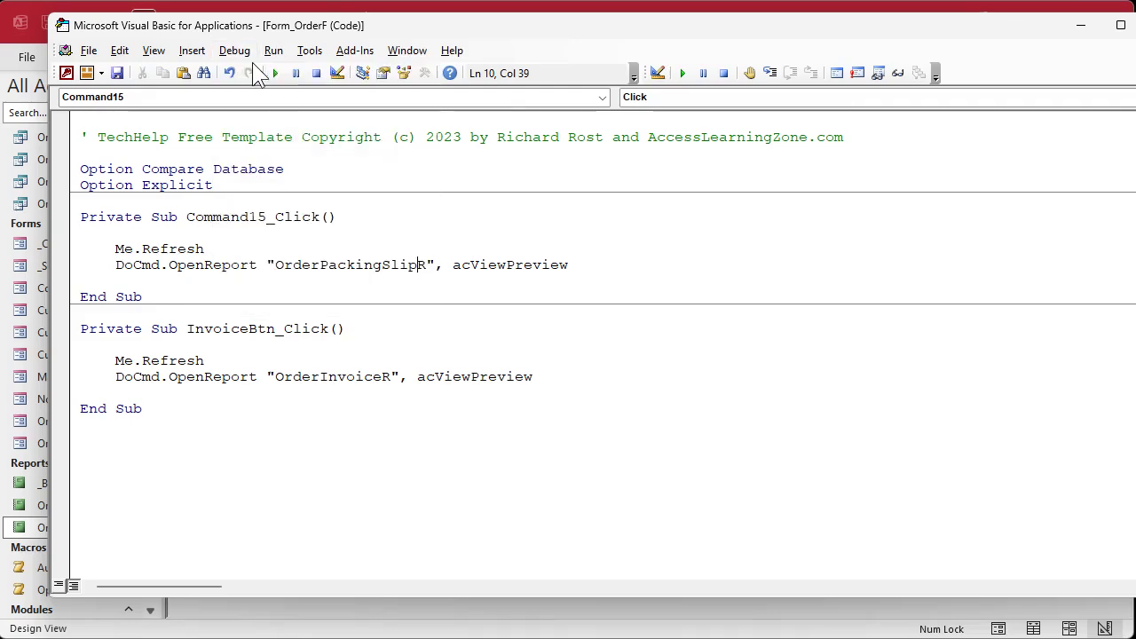
{"action": "left_click", "coordinate": [493, 11]}
{"action": "left_click", "coordinate": [1045, 89]}
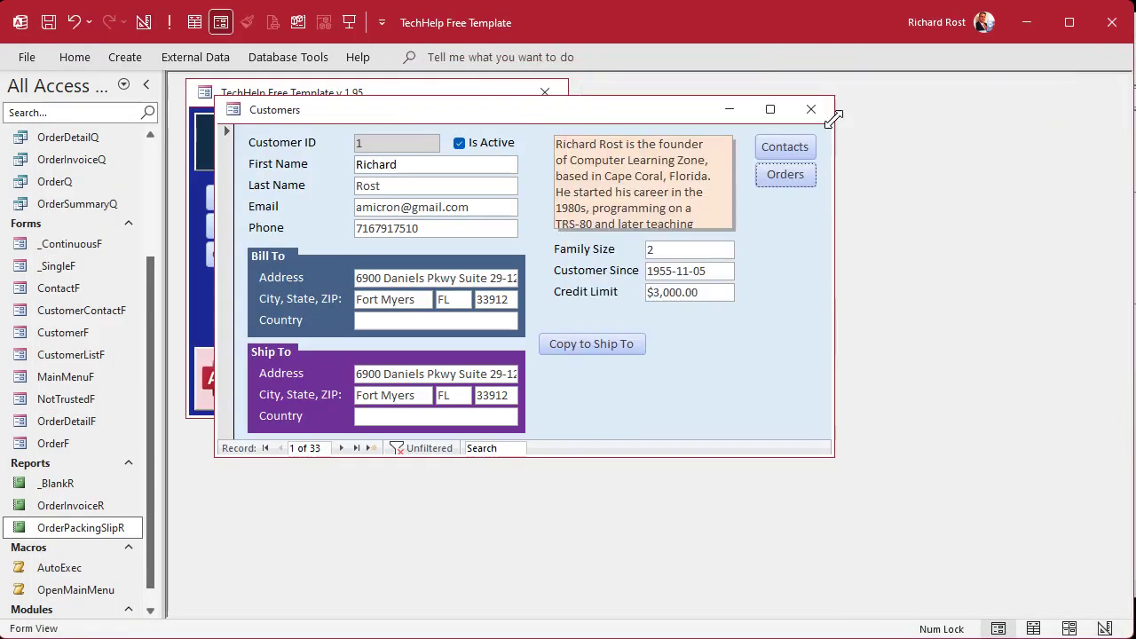
- Reopen the Customers form, open the customer's orders, and preview order 1's packing slip
{"action": "left_click", "coordinate": [811, 108]}
{"action": "left_click", "coordinate": [311, 229]}
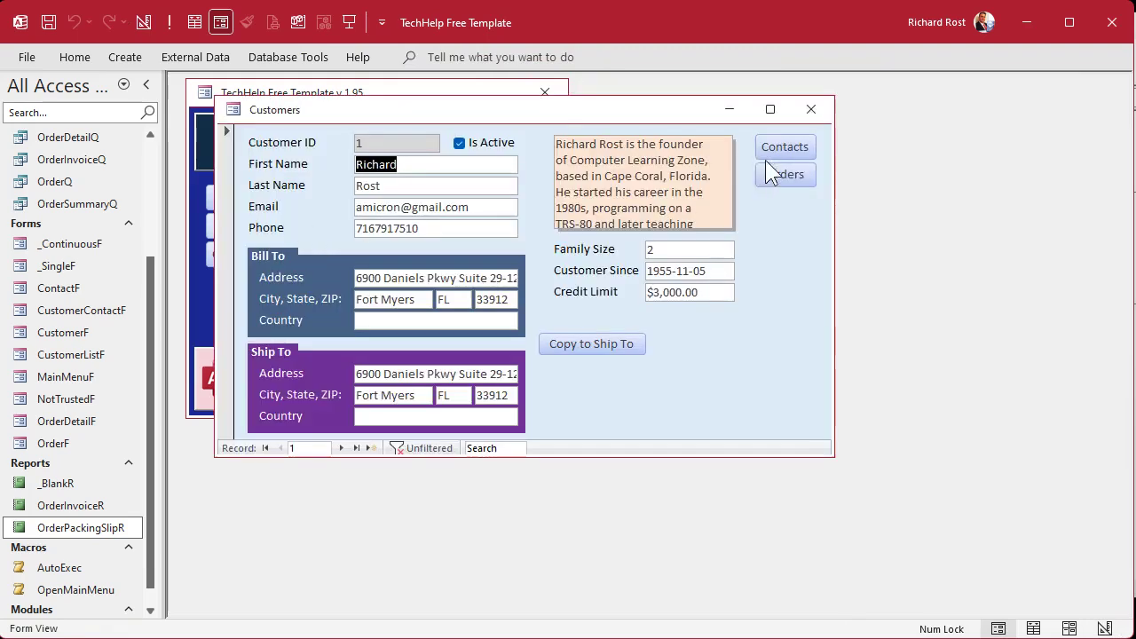
{"action": "left_click", "coordinate": [785, 174]}
{"action": "left_click", "coordinate": [941, 117]}
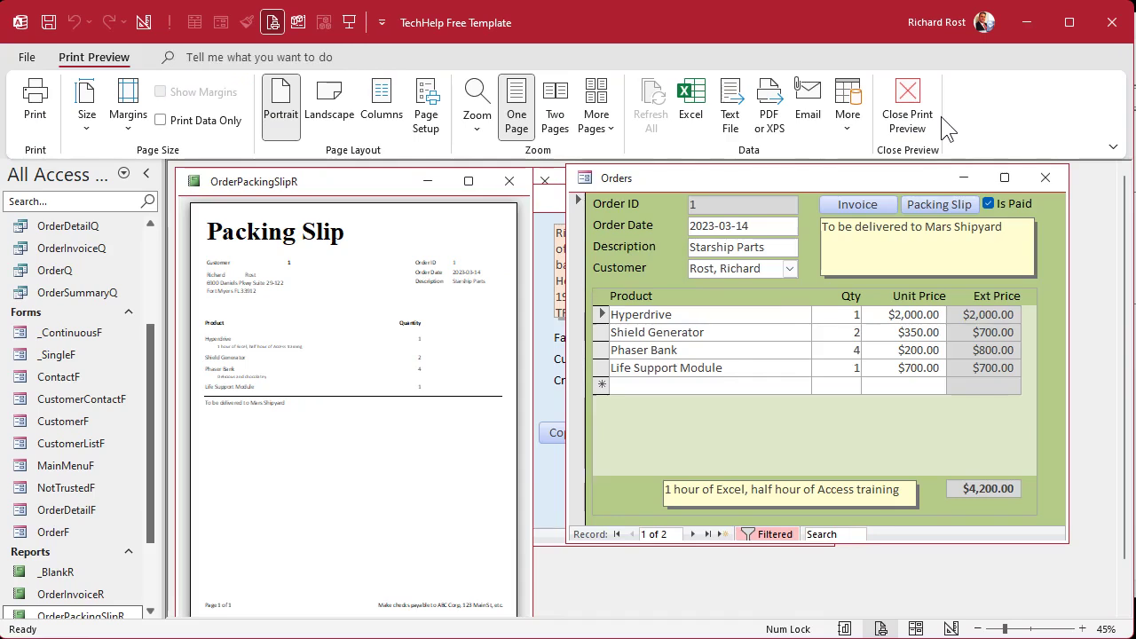